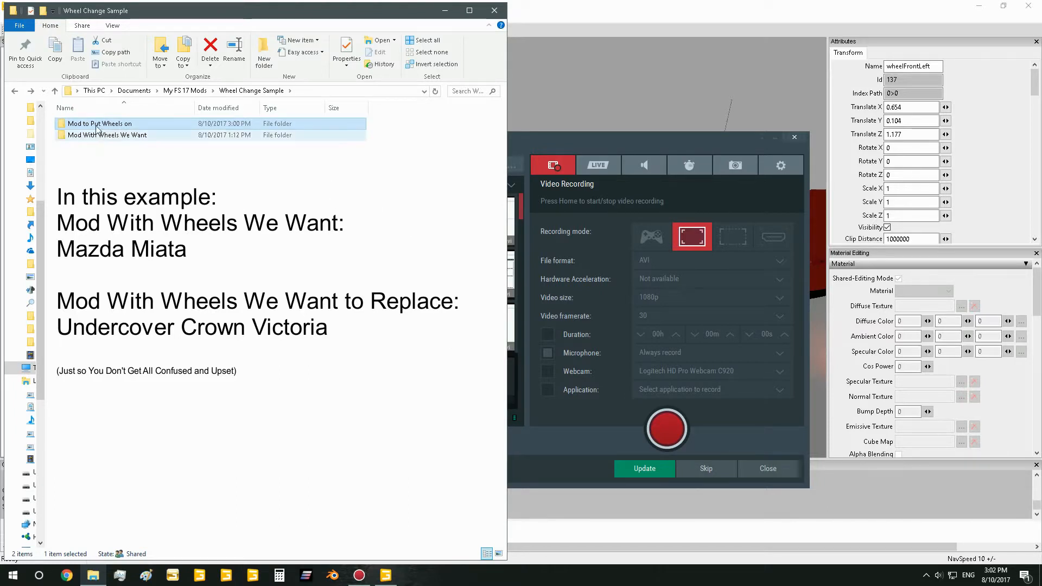
Look through the contents of the "Mod to Put Wheels on" folder and return to Wheel Change Sample
double_click(124, 130)
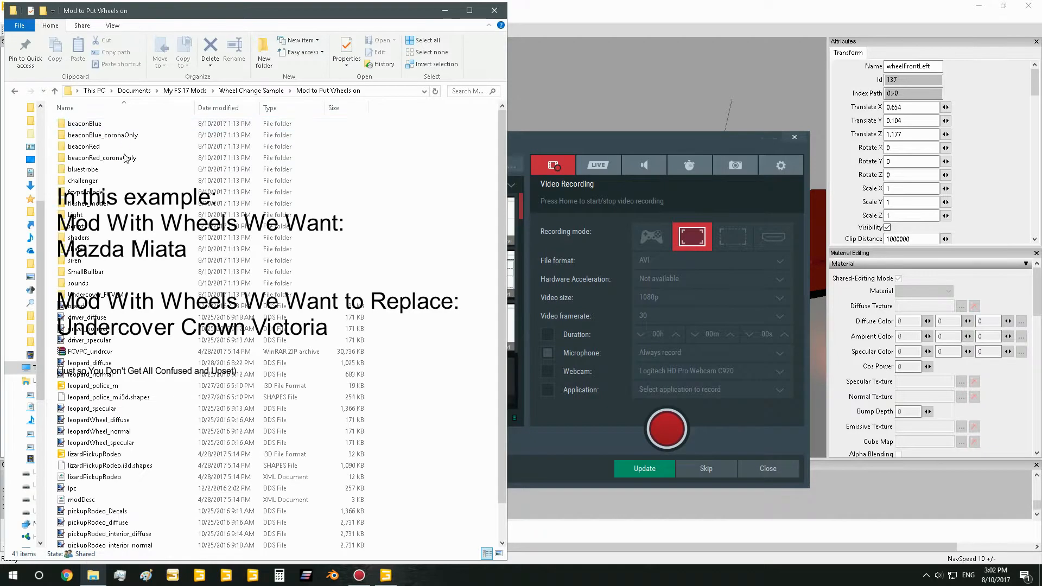
scroll(93, 467, "down", 1)
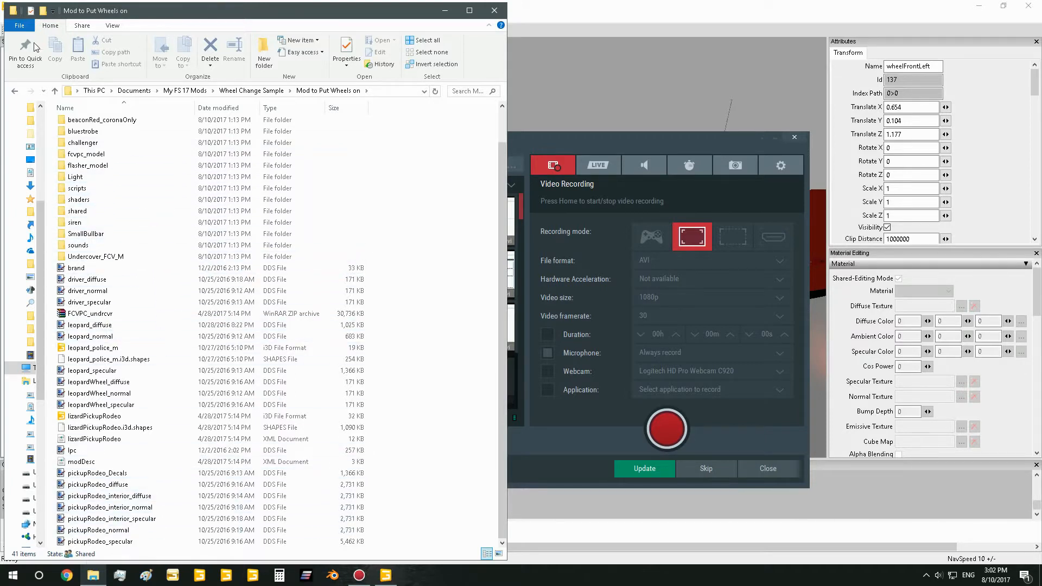
left_click(17, 94)
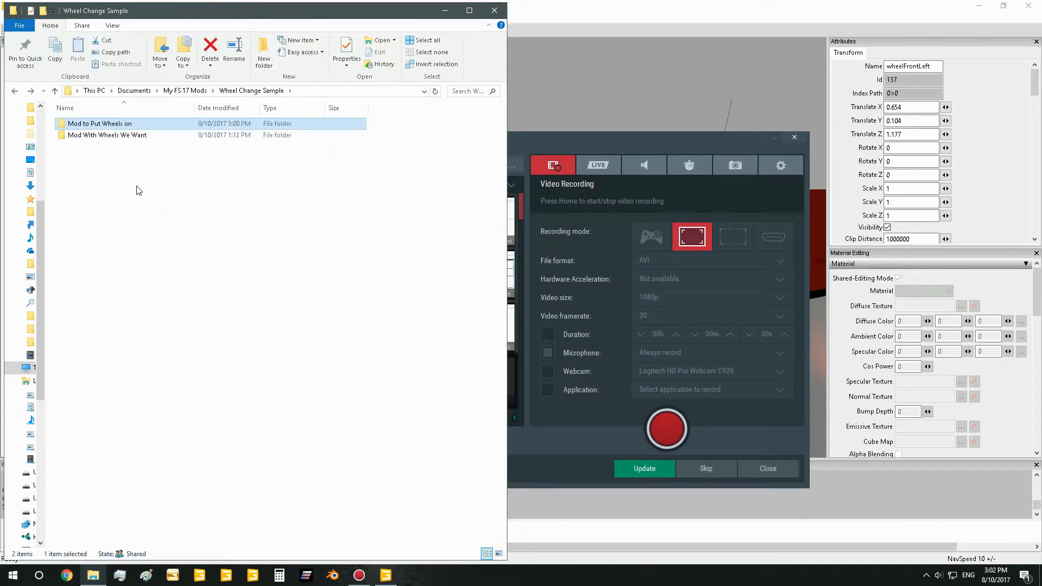
Open the lizardPickupRodeo i3D file from the "Mod With Wheels We Want" folder in GIANTS Editor and dismiss the welcome window
double_click(116, 136)
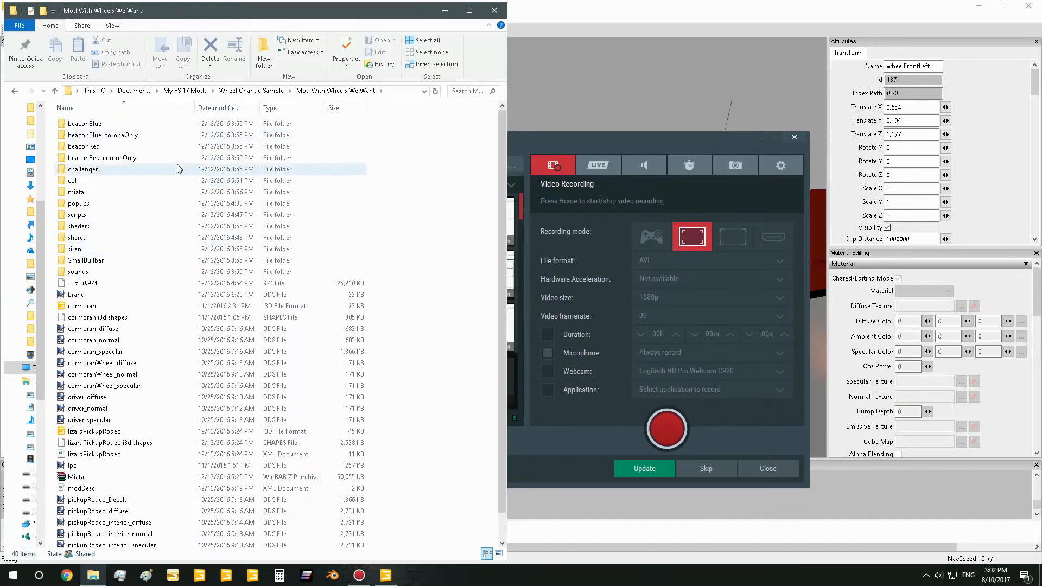
scroll(191, 423, "down", 1)
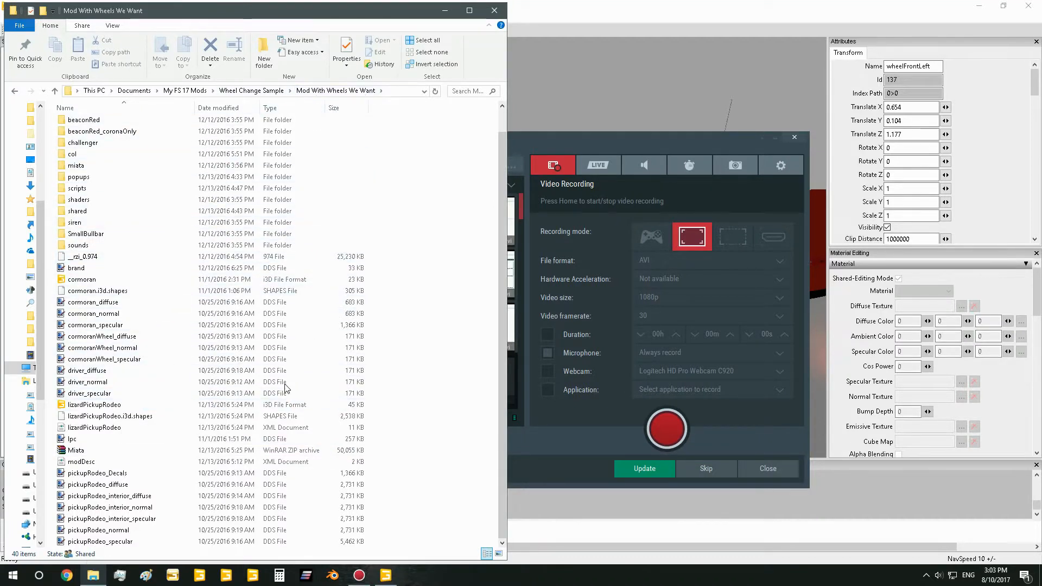
left_click(106, 406)
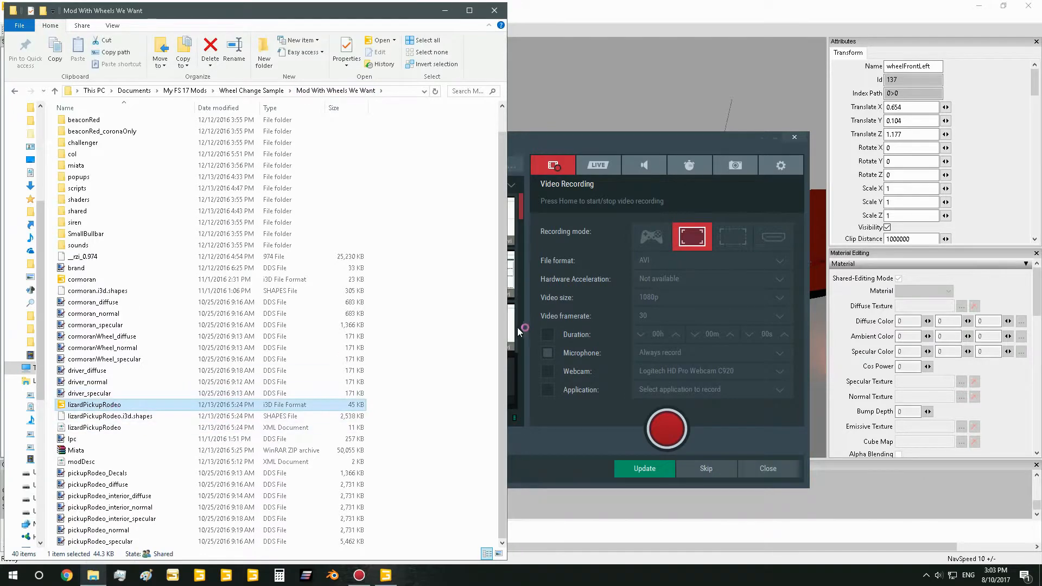
left_click(521, 354)
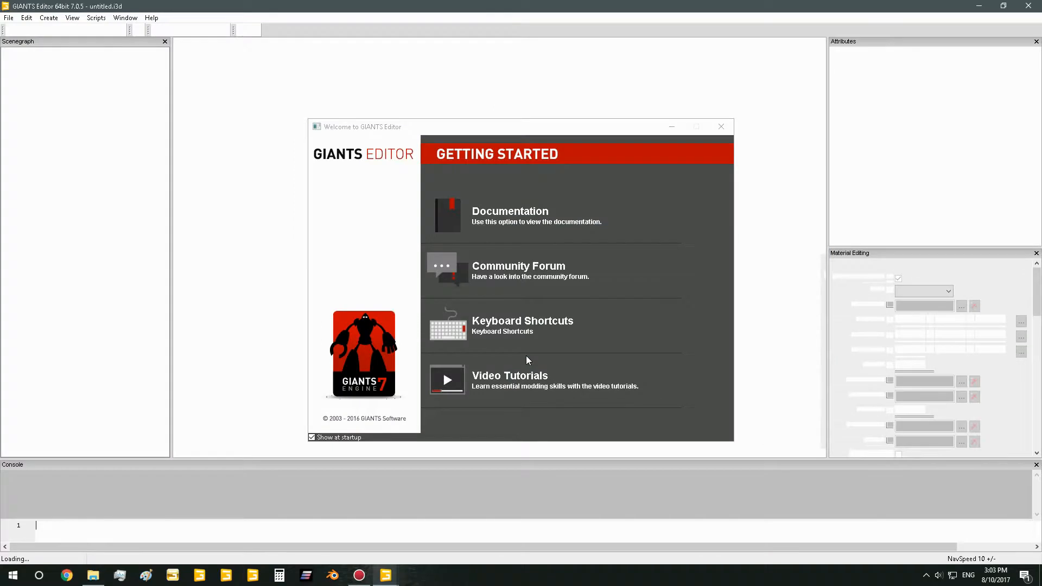
left_click(722, 127)
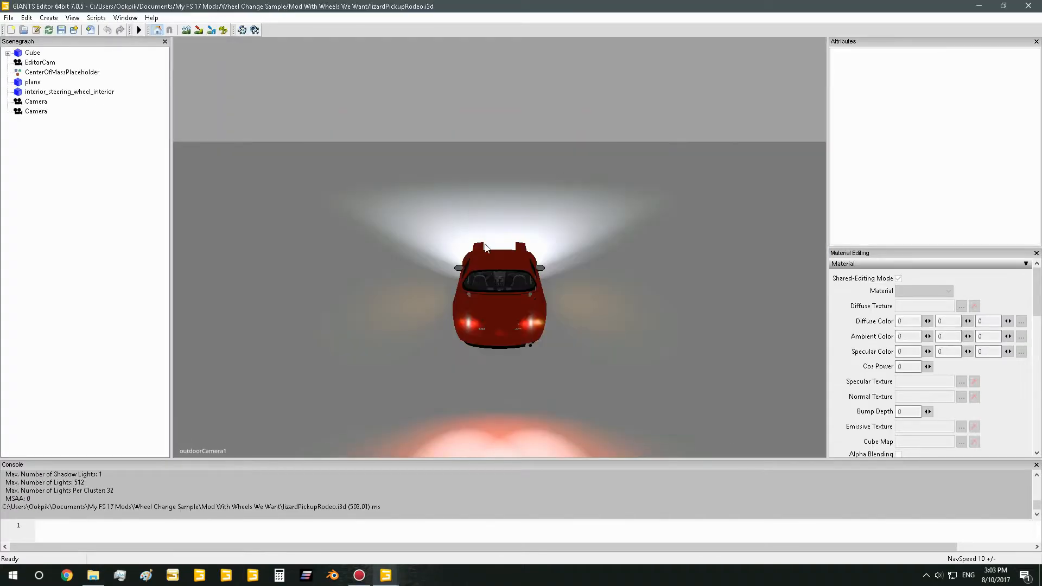
Expand the Cube node and select its wheelFrontLeft, wheelFrontRight, wheelBackLeft and wheelBackRight groups
left_click_drag(485, 248, 461, 279, "alt")
right_click_drag(461, 279, 527, 261, "alt")
left_click_drag(526, 260, 776, 256, "alt")
right_click_drag(776, 256, 546, 249, "alt")
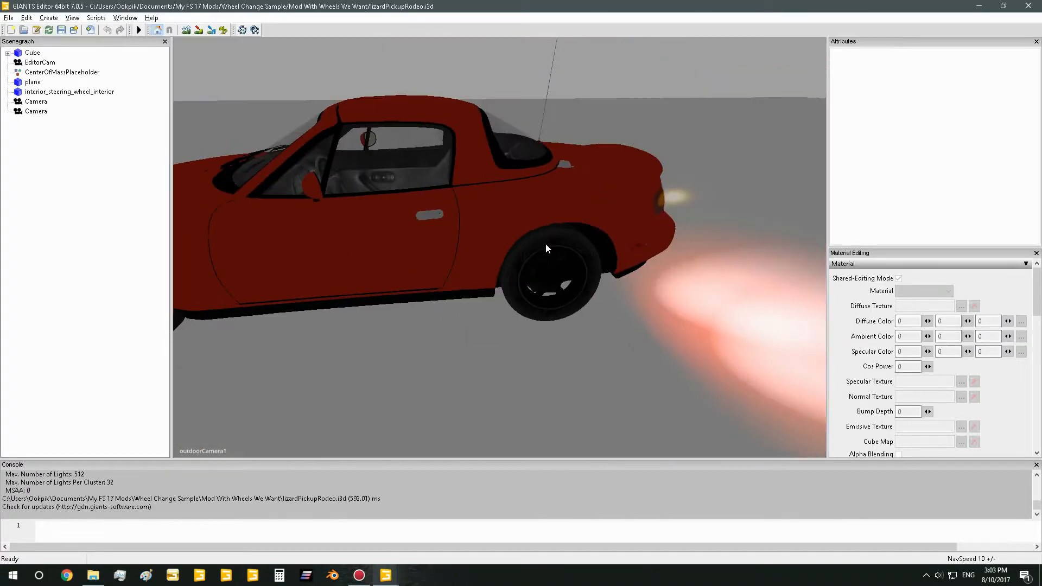
left_click(168, 55)
left_click(8, 52)
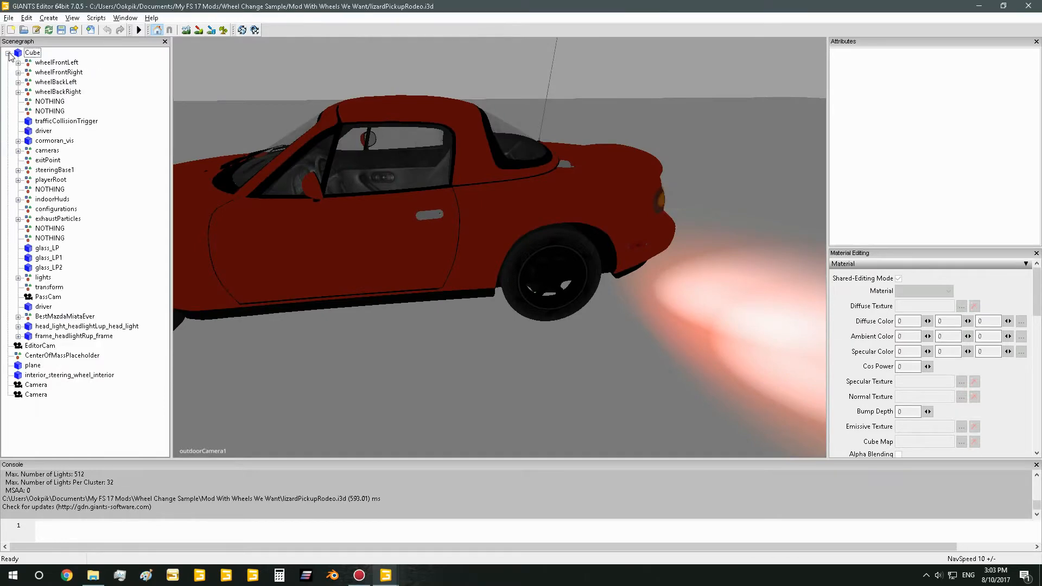
left_click(27, 54)
left_click(44, 63)
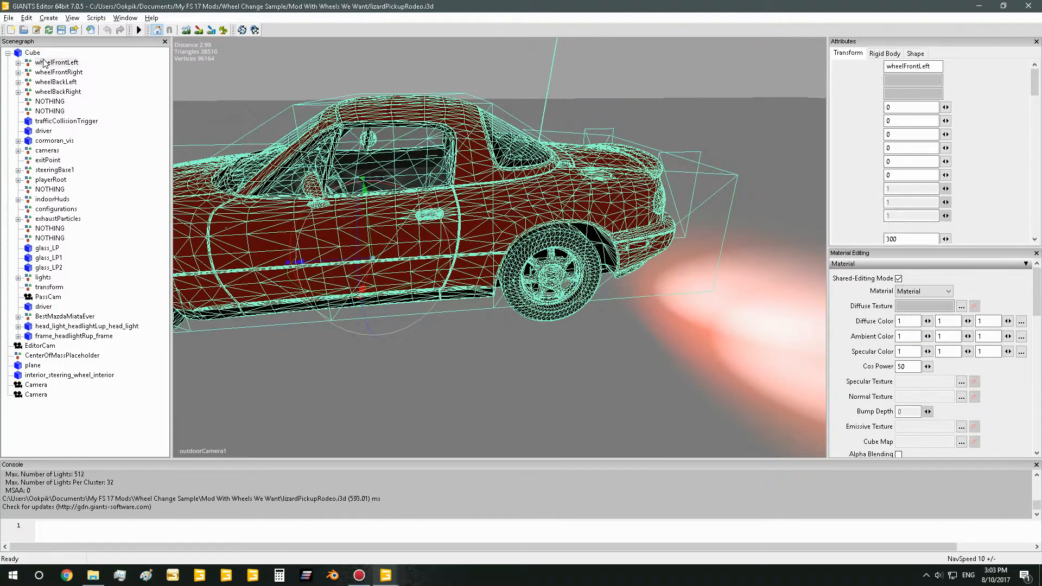
left_click(54, 73, "ctrl")
left_click(60, 82, "ctrl")
left_click(61, 91, "ctrl")
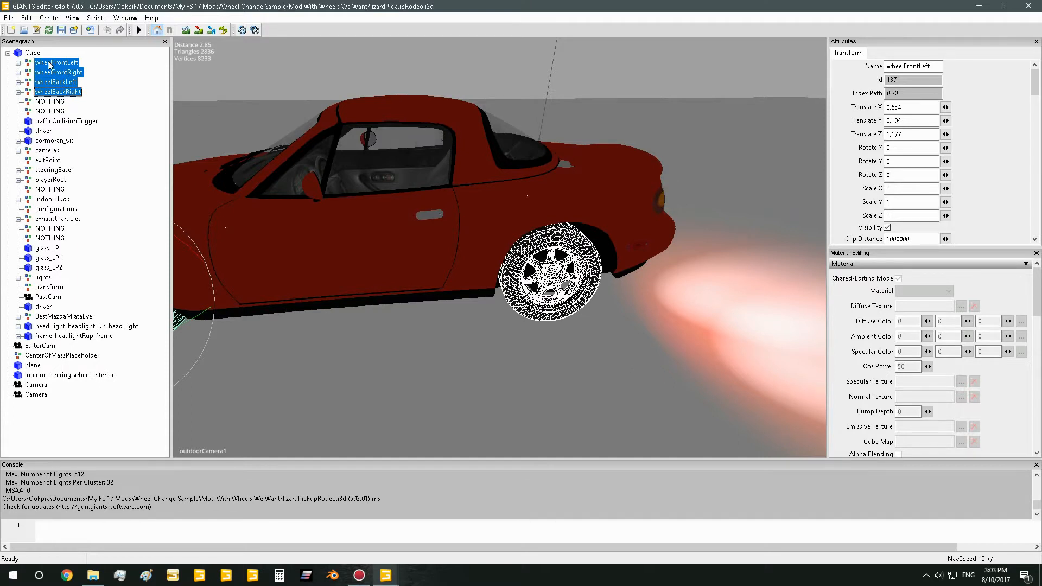
Check the index paths of the wheelFrontLeft, wheelBackRight and wheelBackLeft groups
left_click(885, 93)
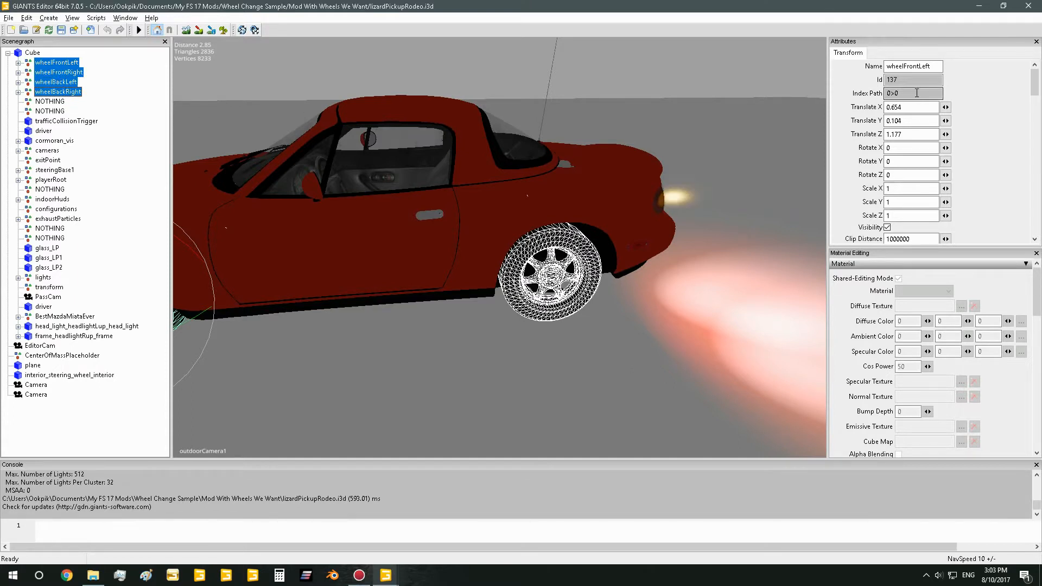
left_click(81, 93)
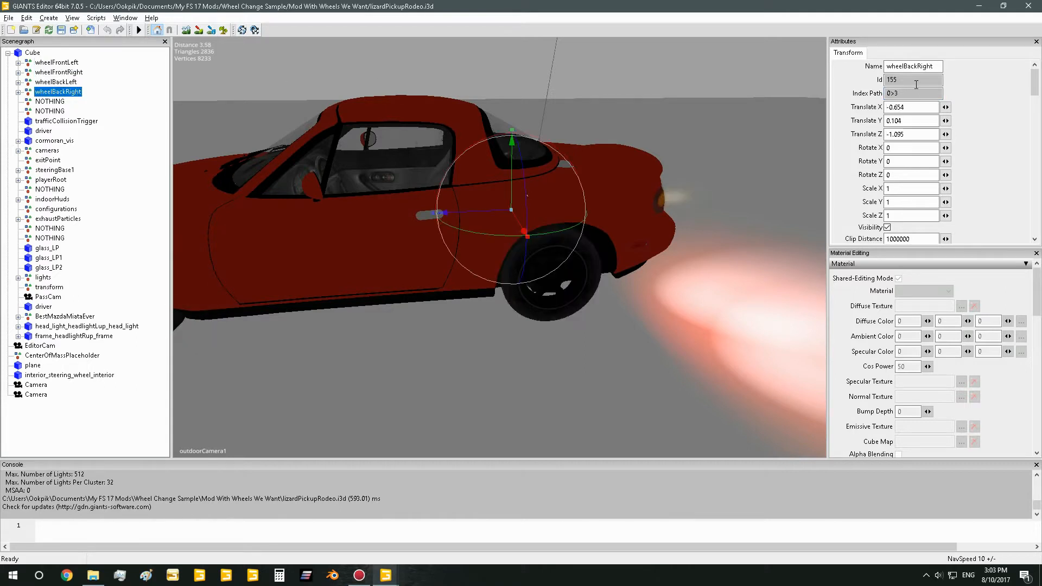
left_click(901, 93)
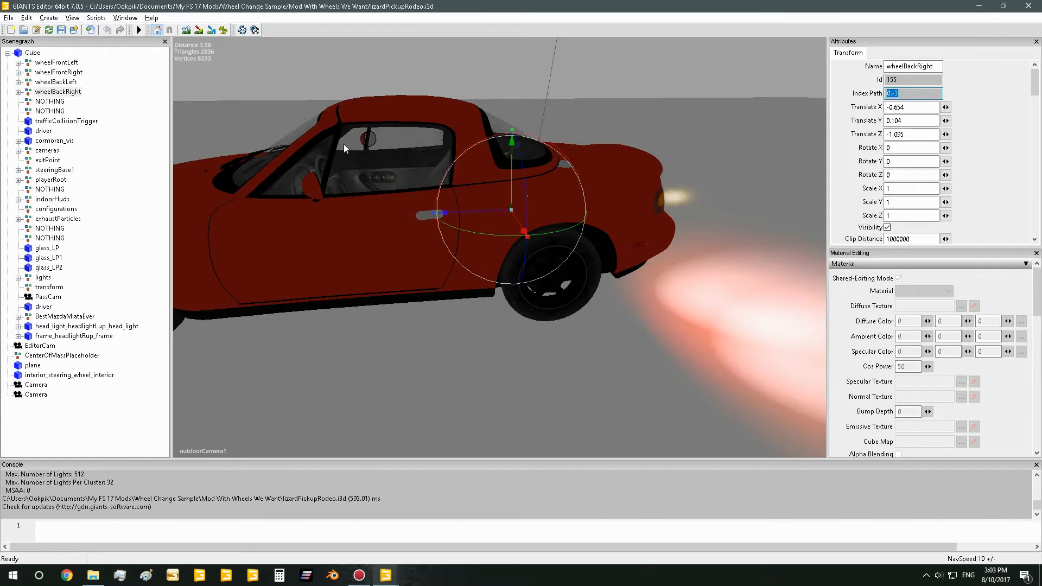
left_click(69, 81)
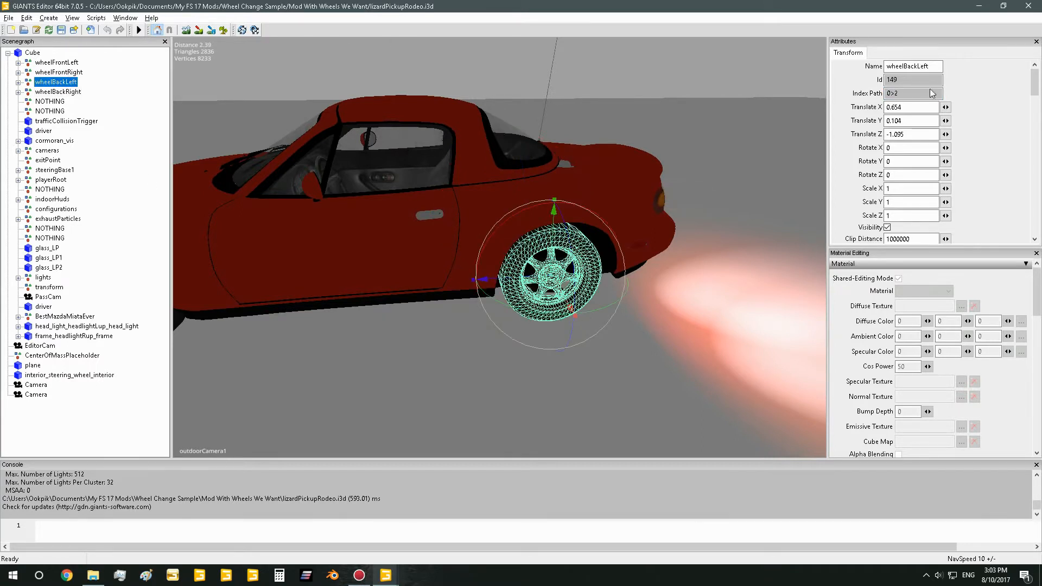
left_click(125, 18)
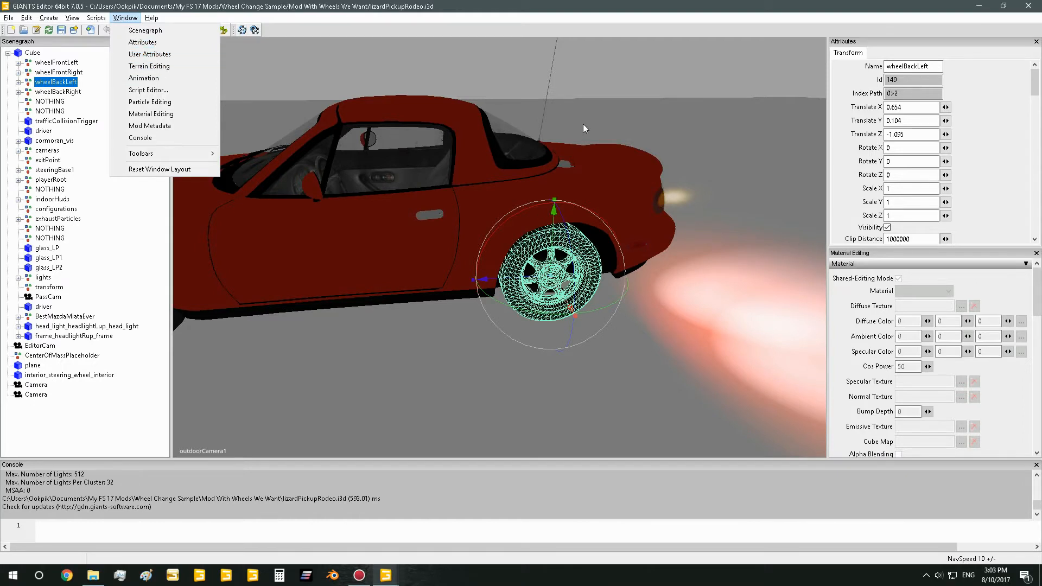
left_click(67, 295)
Reselect all four wheel groups from wheelFrontLeft through wheelBackRight for export and check them on the car
left_click(65, 62)
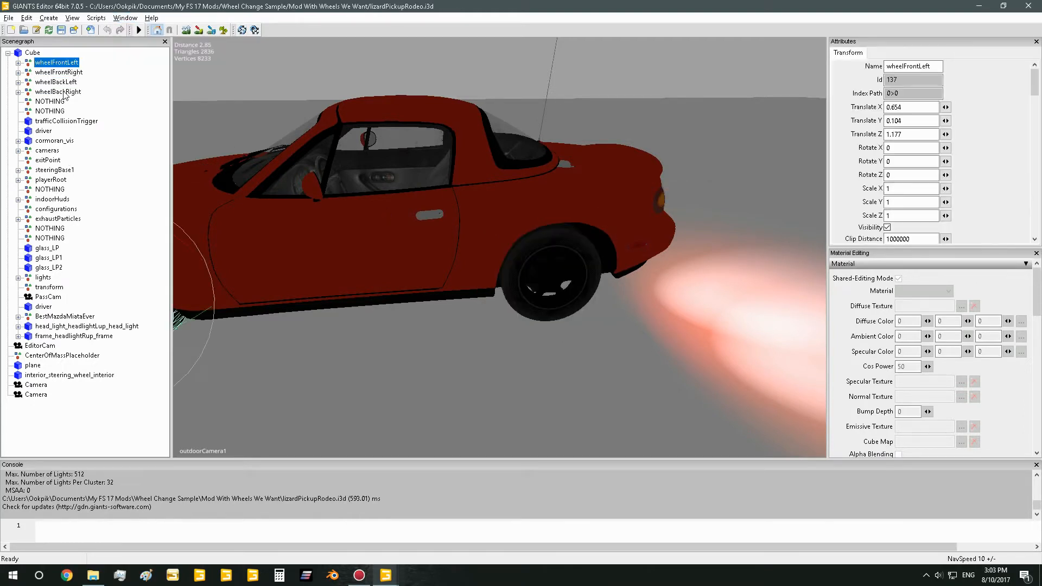
left_click(75, 93, "shift")
left_click_drag(532, 320, 662, 302, "alt")
scroll(663, 301, "down", 3)
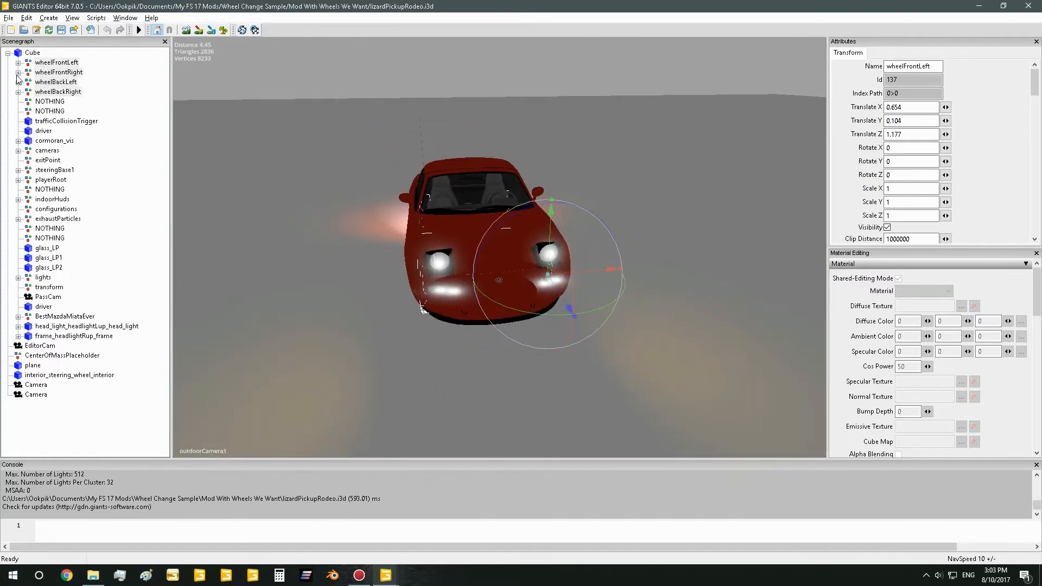
left_click(69, 63)
left_click(71, 92, "shift")
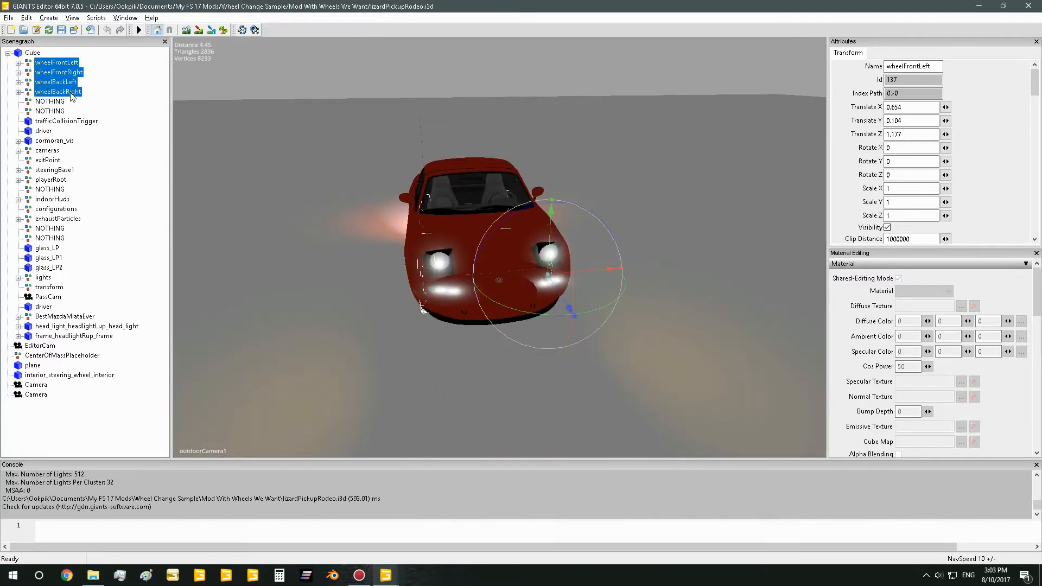
left_click_drag(286, 241, 569, 210, "alt")
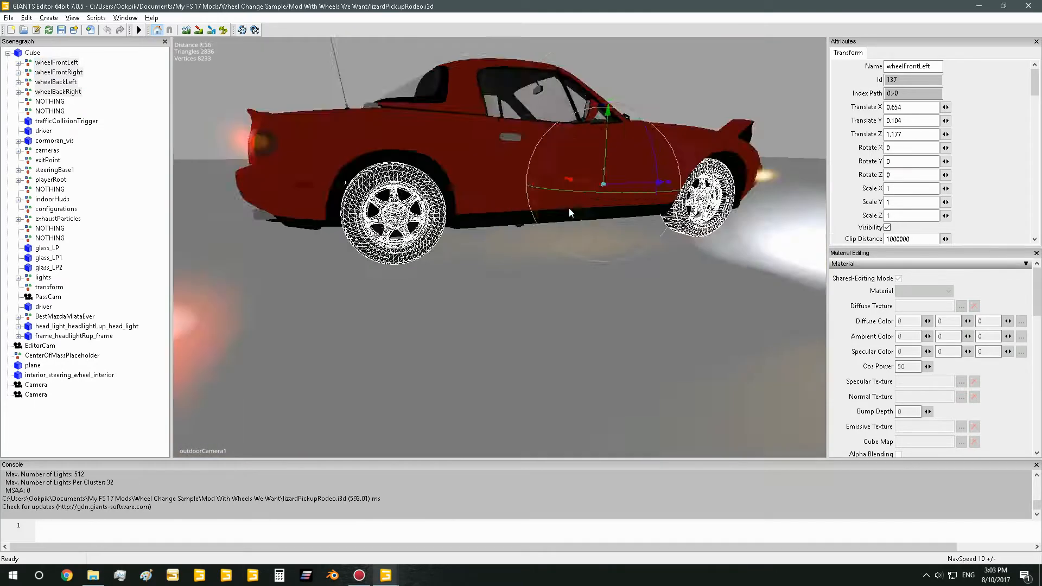
scroll(569, 210, "down", 3)
Start exporting the selected wheels with their files and create a folder named new_wheels inside "Mod to Put Wheels on"
left_click(8, 18)
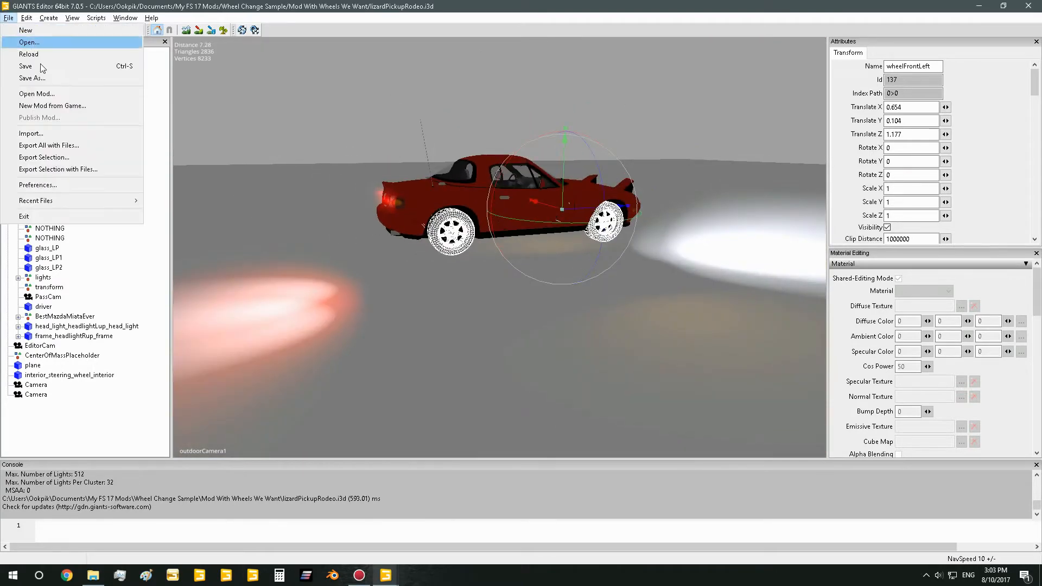
left_click(94, 169)
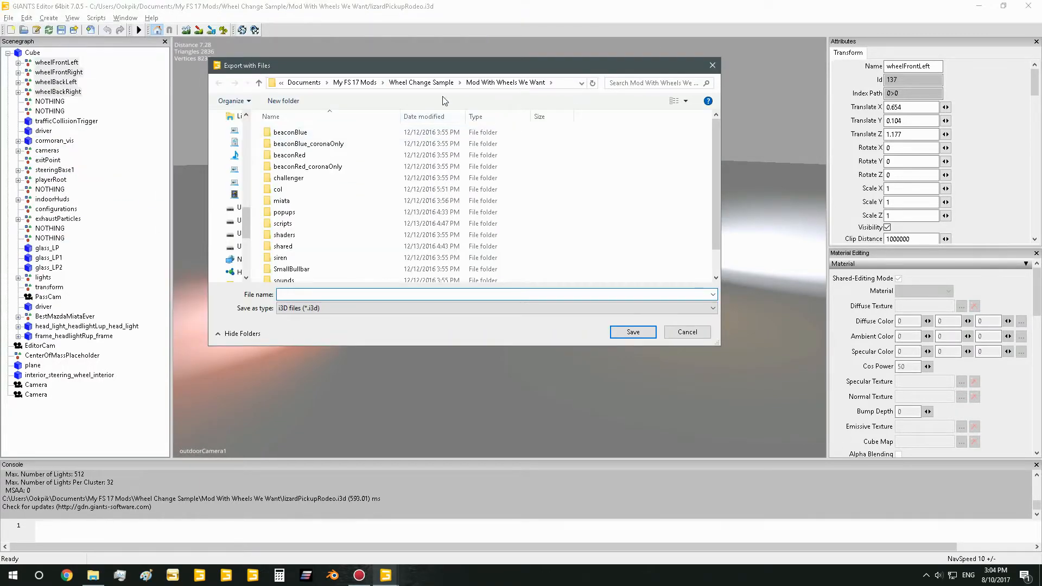
left_click(423, 83)
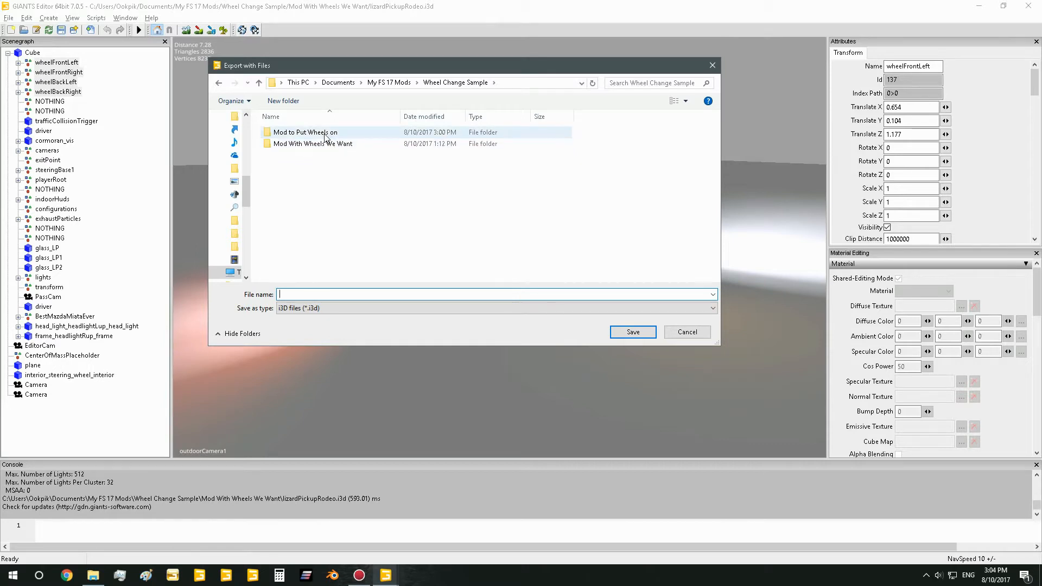
double_click(325, 134)
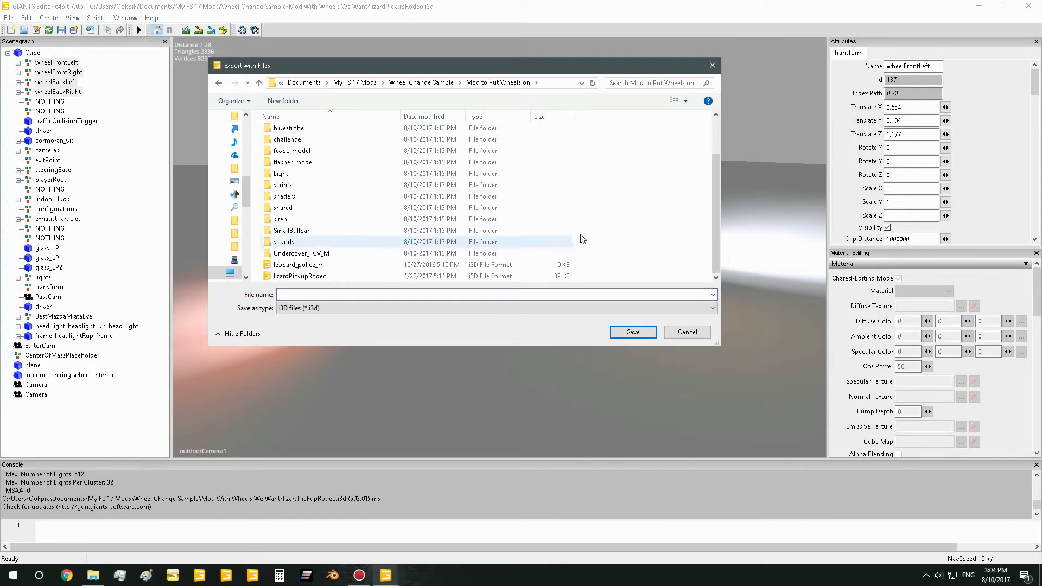
right_click(652, 203)
mouse_move(698, 318)
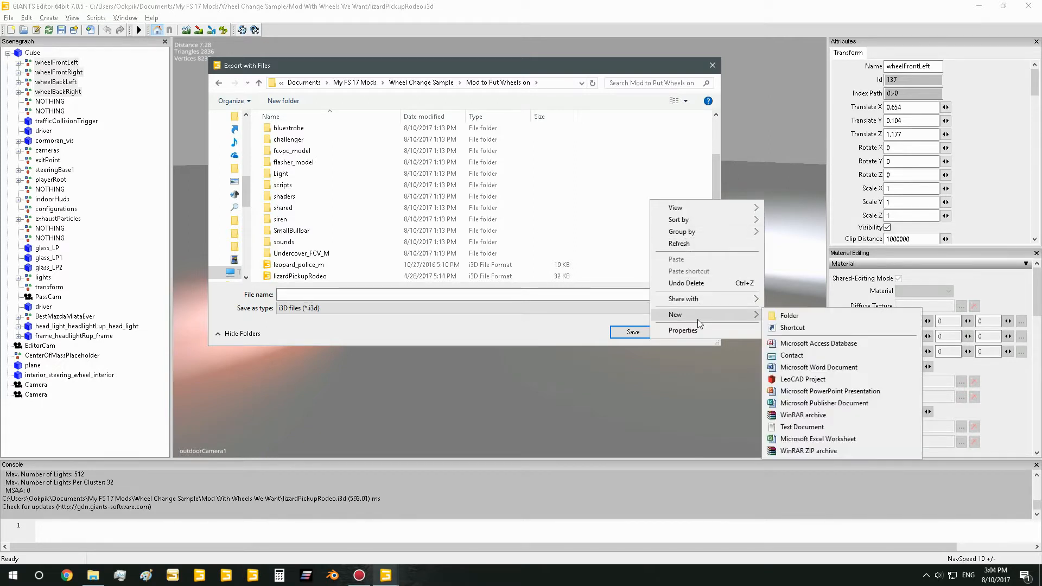
left_click(809, 317)
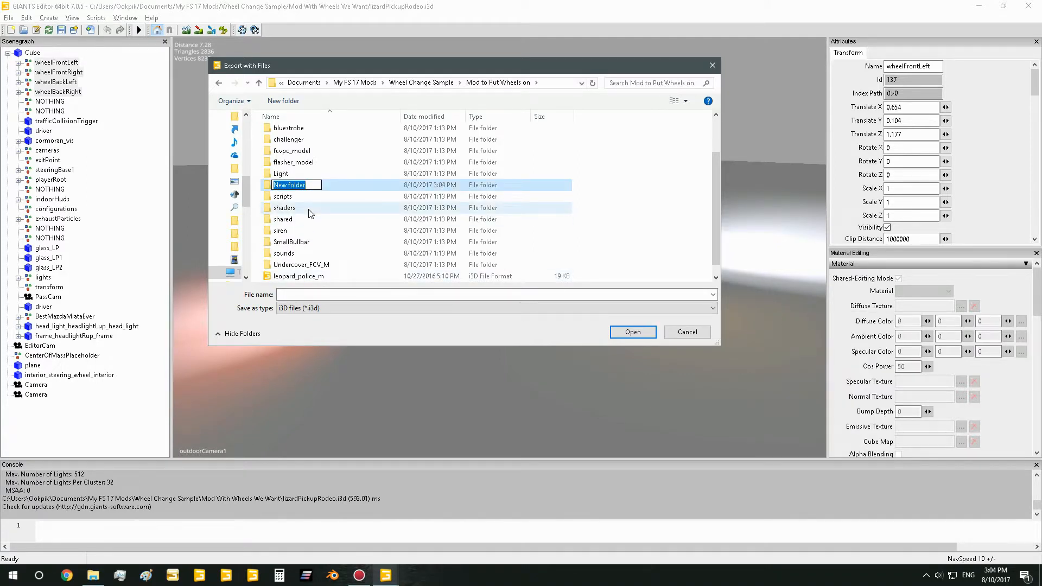
type("new_wheels")
key("Return")
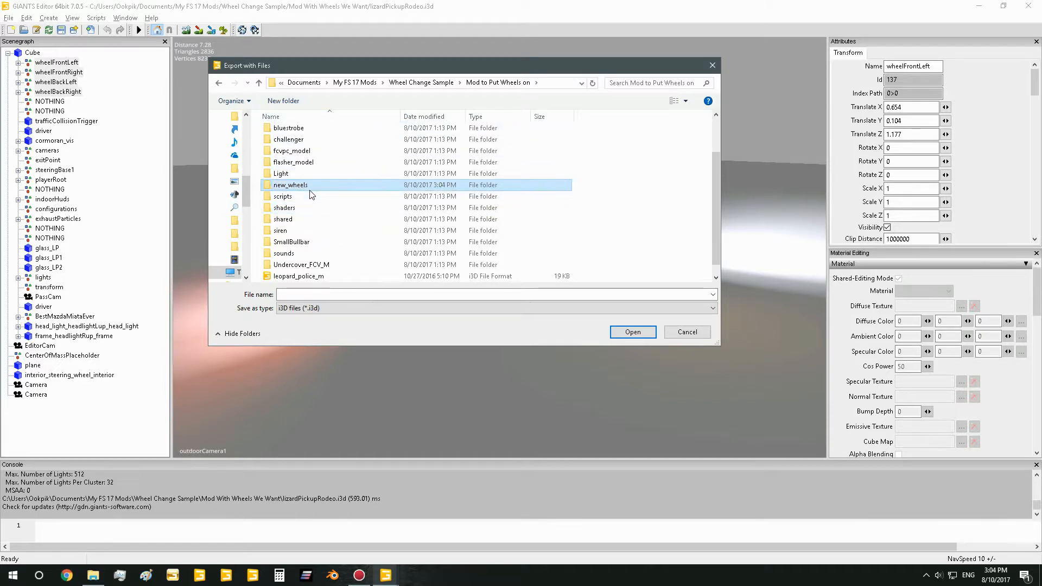
Save the exported wheel selection as an i3D file named wheels in the new_wheels folder
double_click(312, 186)
left_click(297, 293)
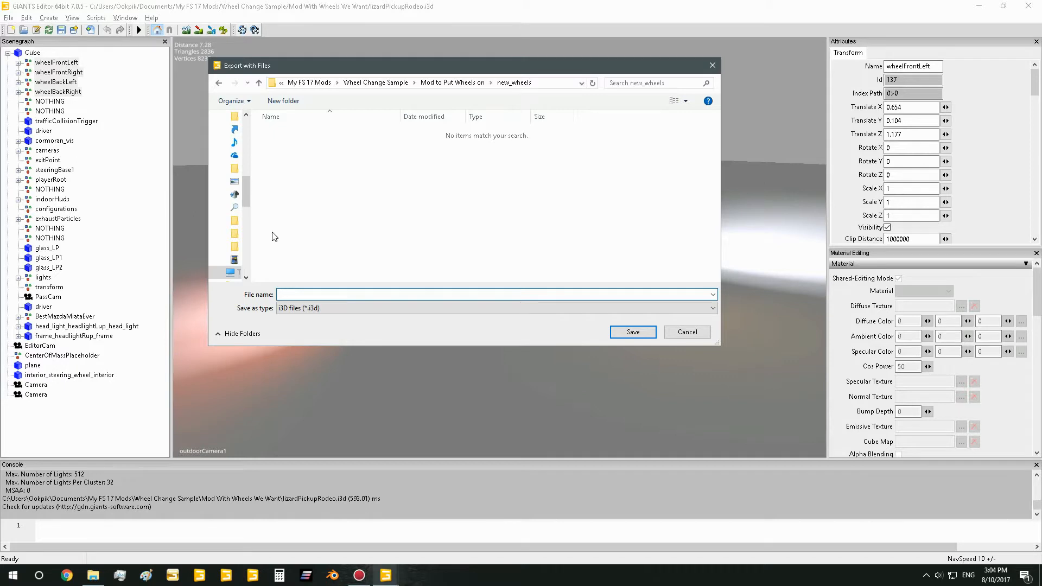
type("wheels")
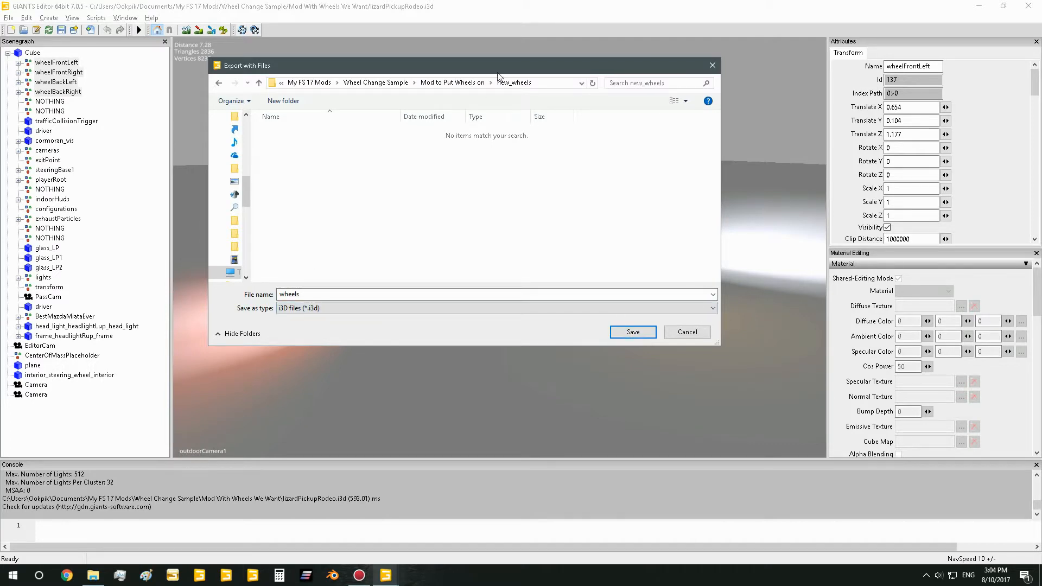
left_click(631, 336)
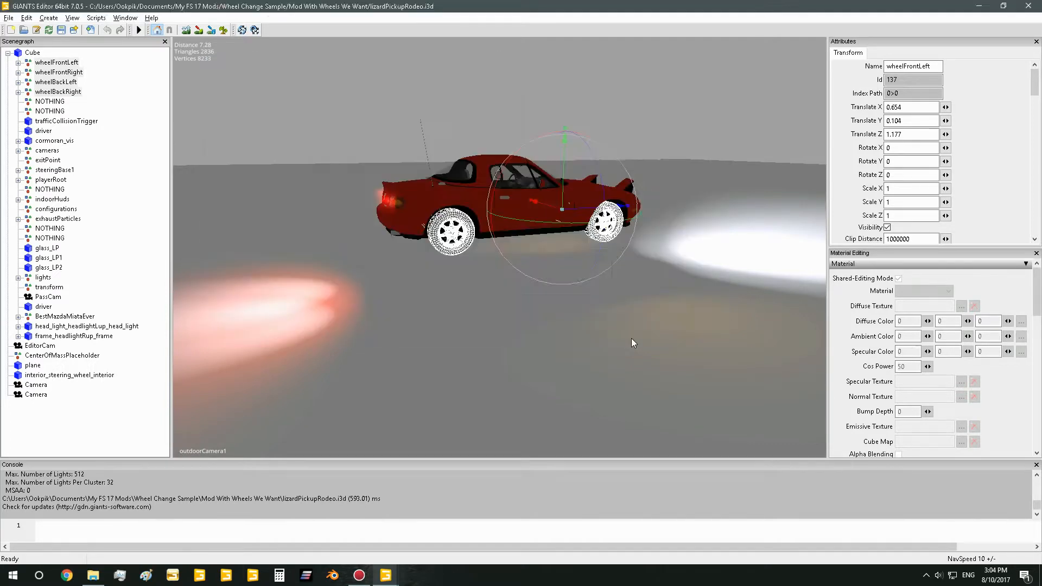
left_click(586, 284)
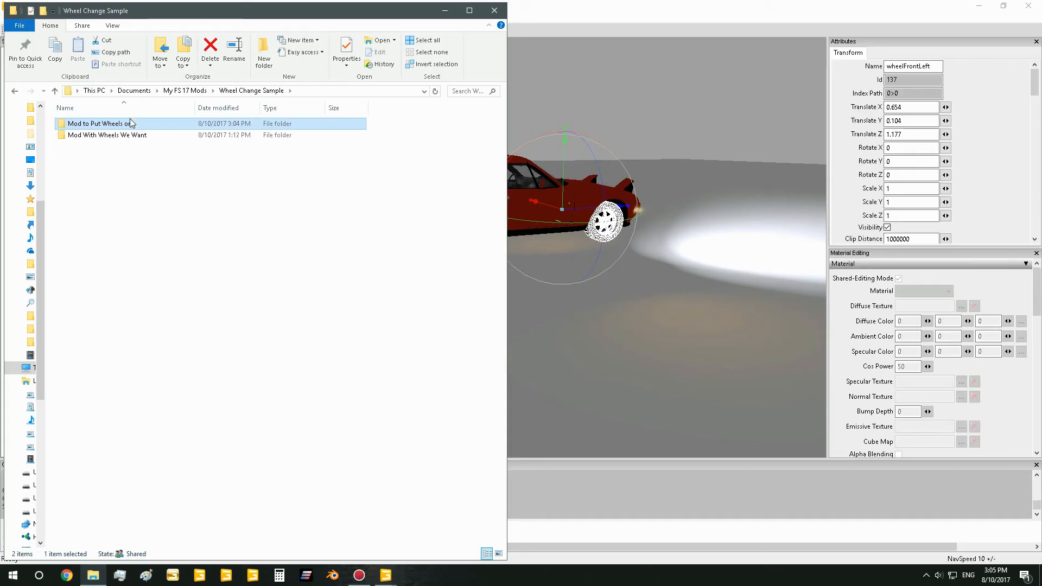
Open the new_wheels folder inside "Mod to Put Wheels on" in File Explorer and select the exported wheels i3D file
double_click(131, 123)
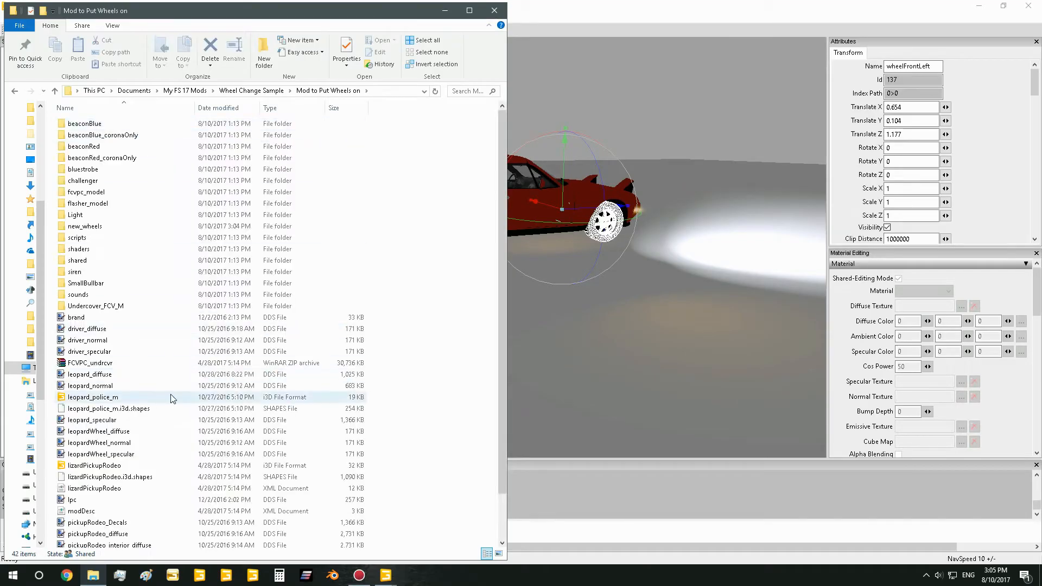
double_click(109, 226)
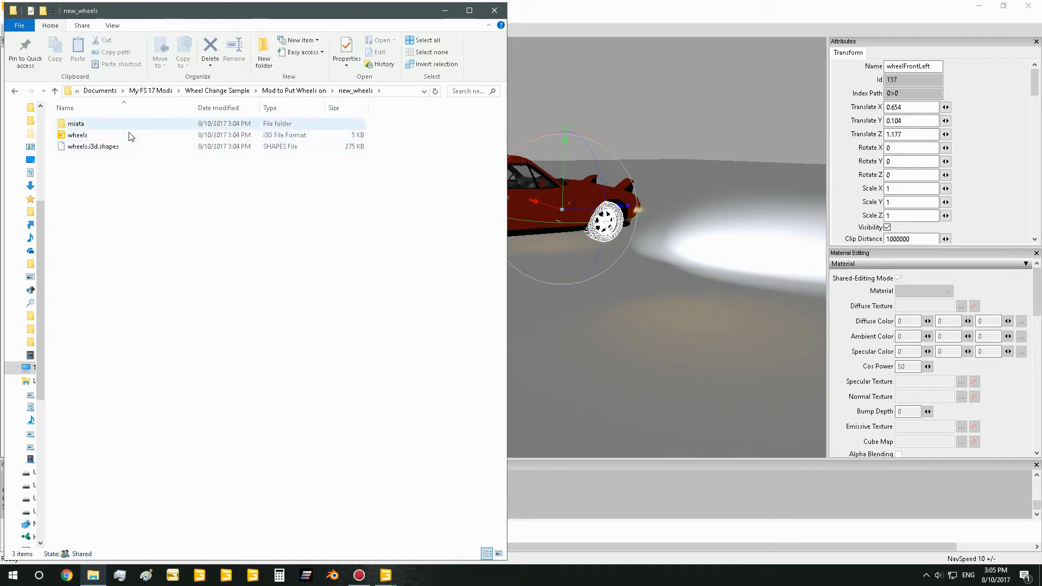
left_click(98, 135)
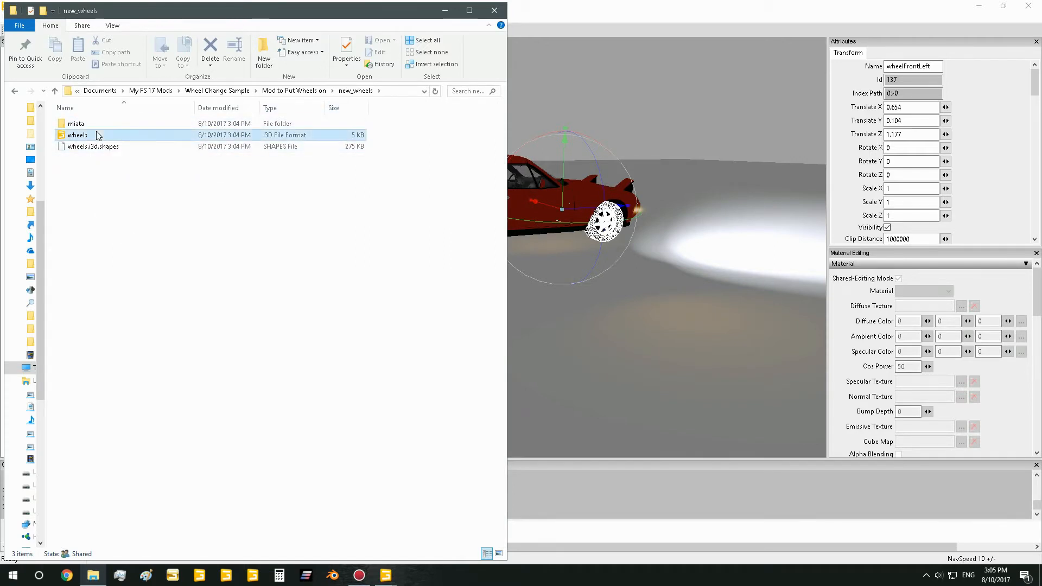
Open the exported wheels i3D file in GIANTS Editor and examine the four wheels up close
double_click(99, 135)
left_click(540, 350)
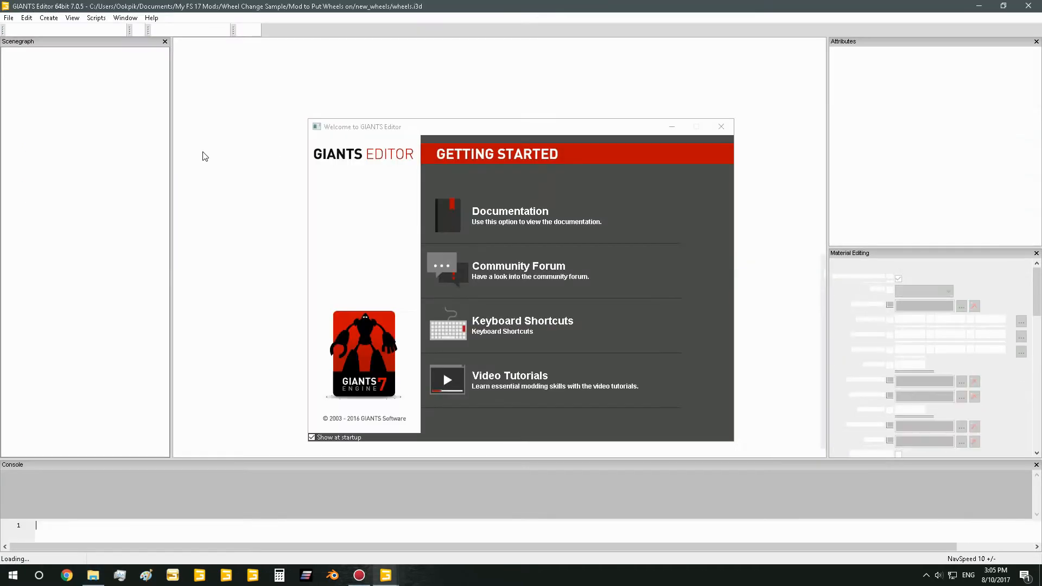
left_click(722, 129)
scroll(613, 143, "up", 5)
left_click_drag(614, 143, 601, 133, "alt")
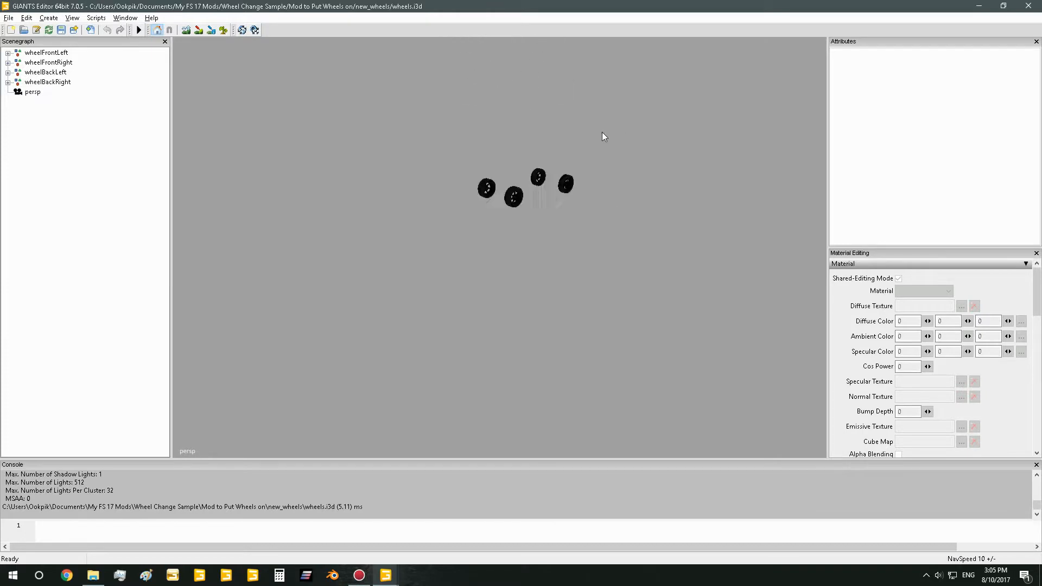
middle_click_drag(601, 133, 614, 270, "alt")
scroll(615, 271, "up", 4)
scroll(614, 270, "up", 3)
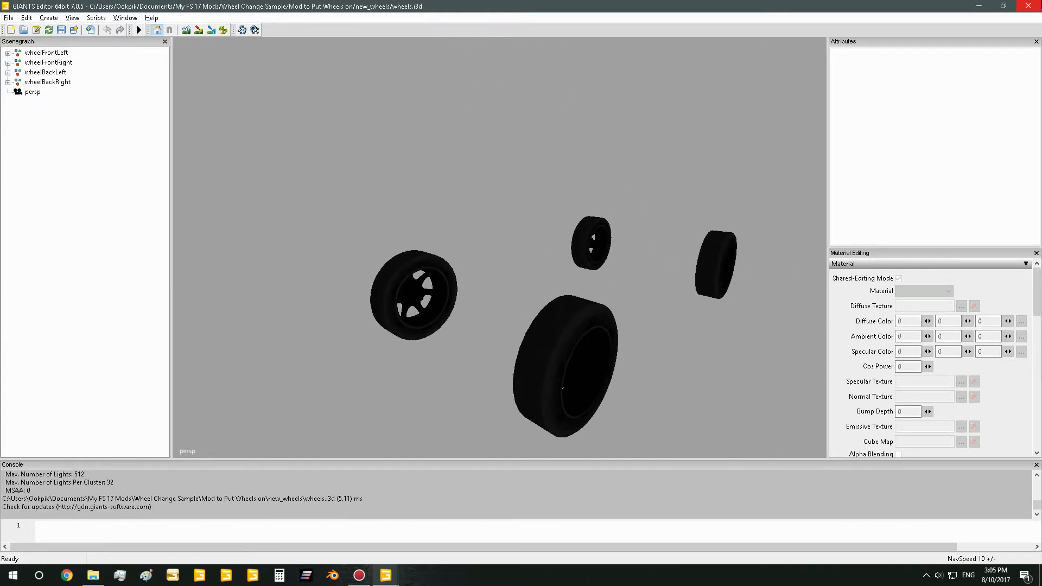
Close the wheels file's editor window along with its update notice and return to the new_wheels folder
left_click(1029, 7)
left_click(602, 291)
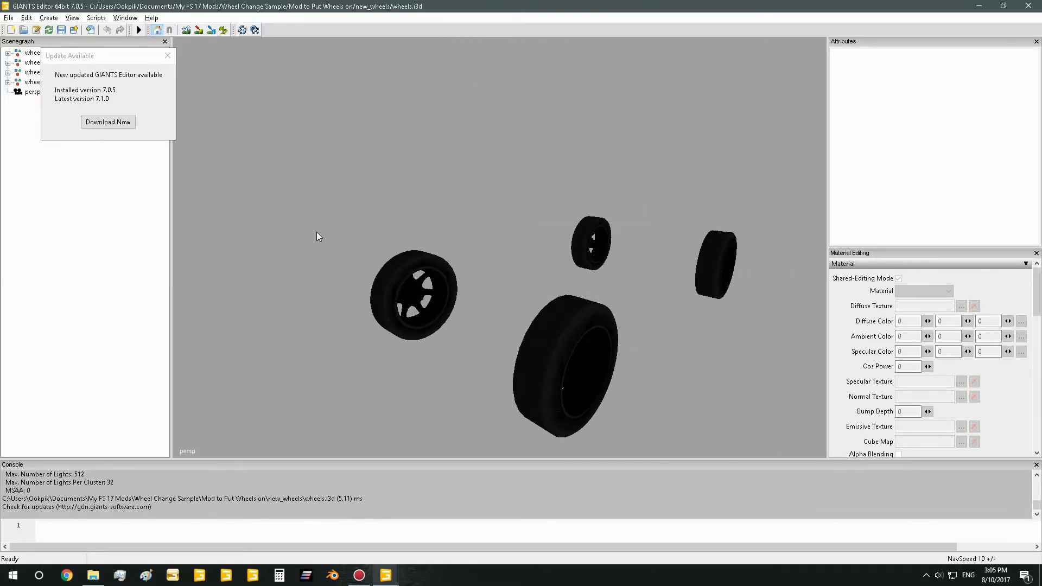
left_click(168, 55)
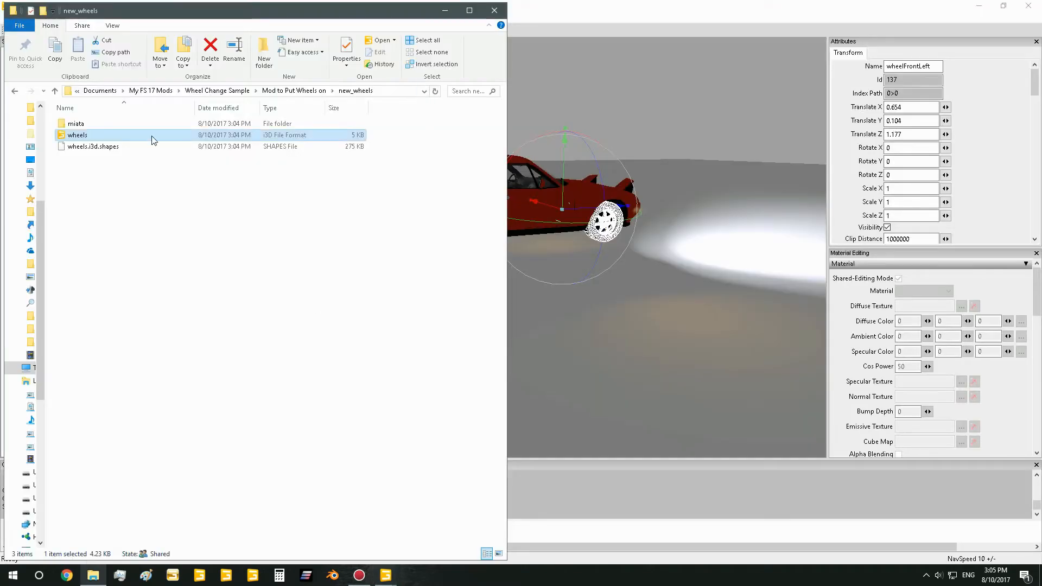
Open the lizardPickupRodeo i3D file from "Mod to Put Wheels on" in GIANTS Editor version 7.0.5
left_click(304, 92)
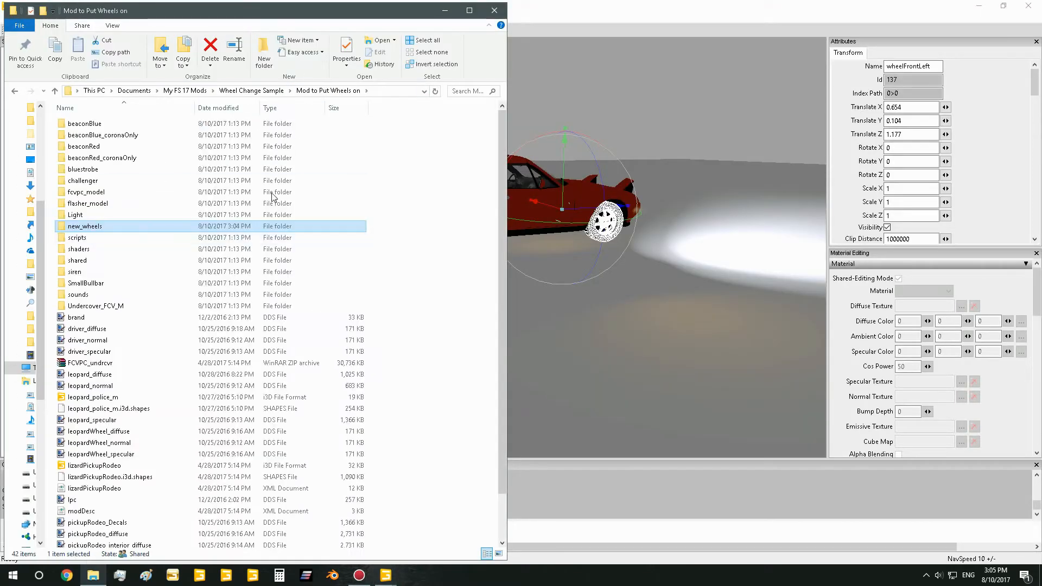
scroll(146, 453, "down", 2)
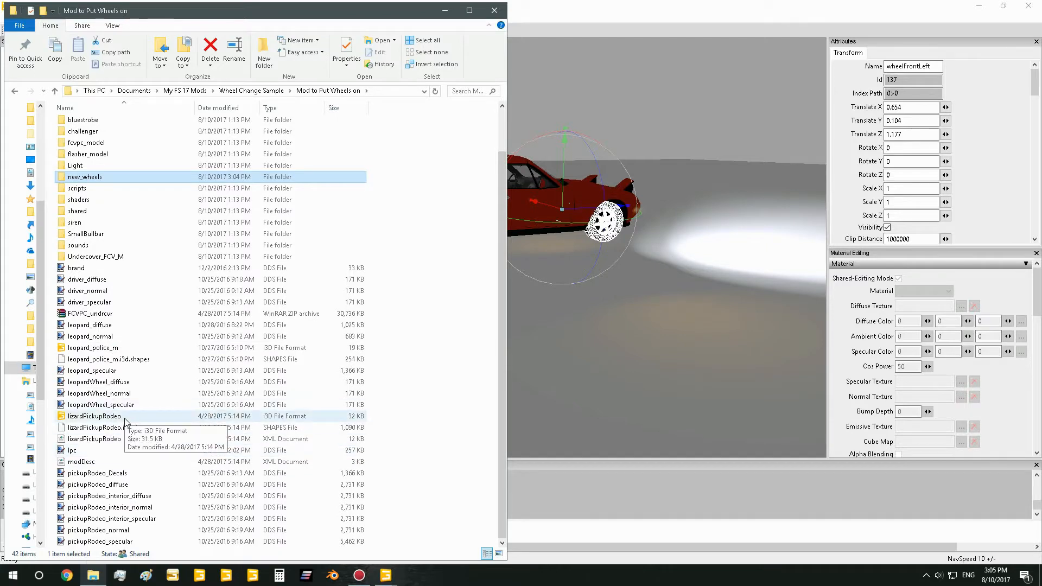
double_click(95, 416)
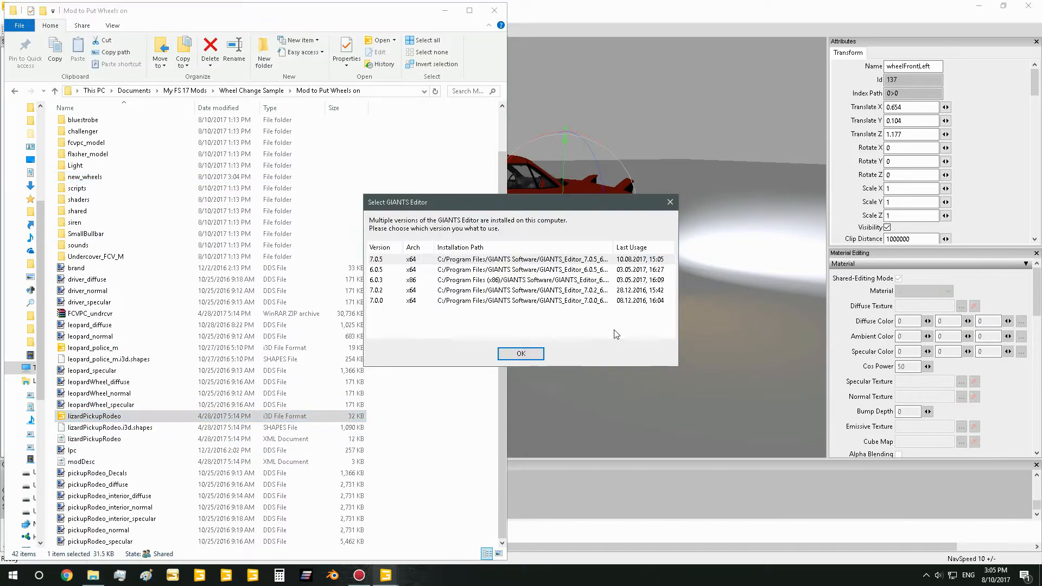
left_click(521, 354)
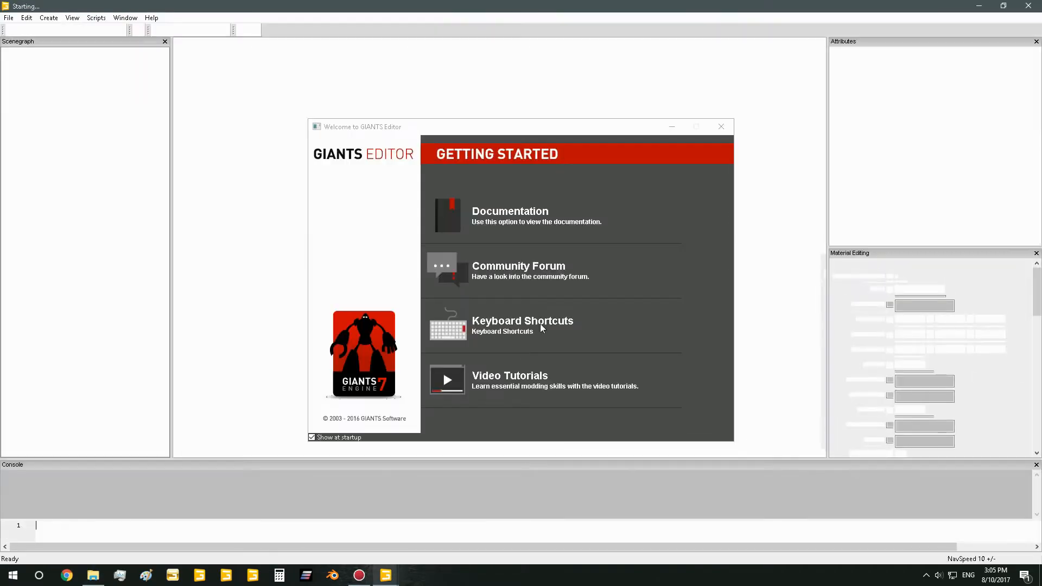
left_click(721, 126)
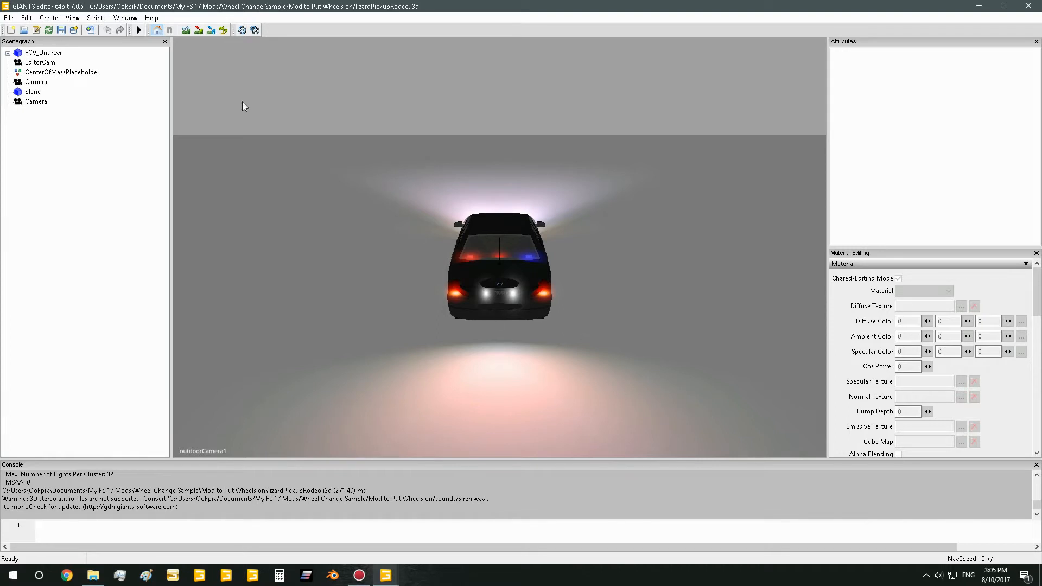
left_click(163, 53)
Import the wheels i3D file from the new_wheels folder into the police car scene
left_click(9, 17)
mouse_move(25, 17)
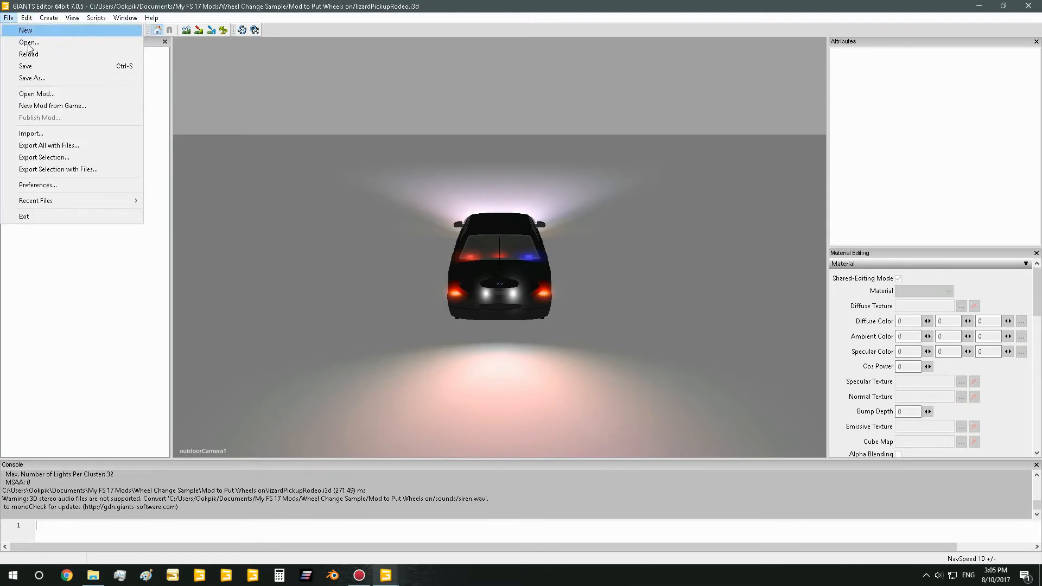
left_click(48, 140)
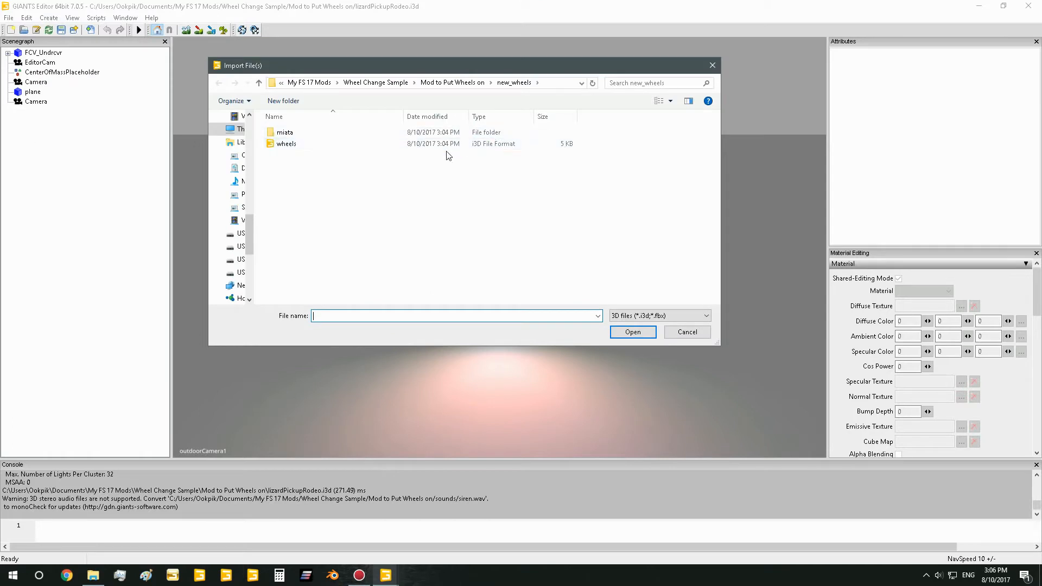
left_click(452, 82)
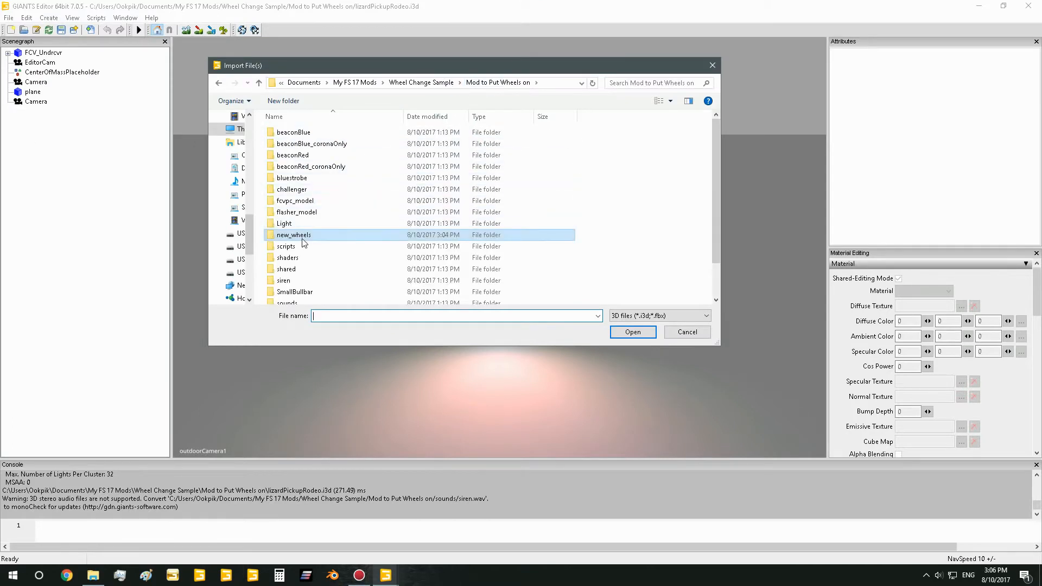
double_click(304, 239)
left_click(289, 144)
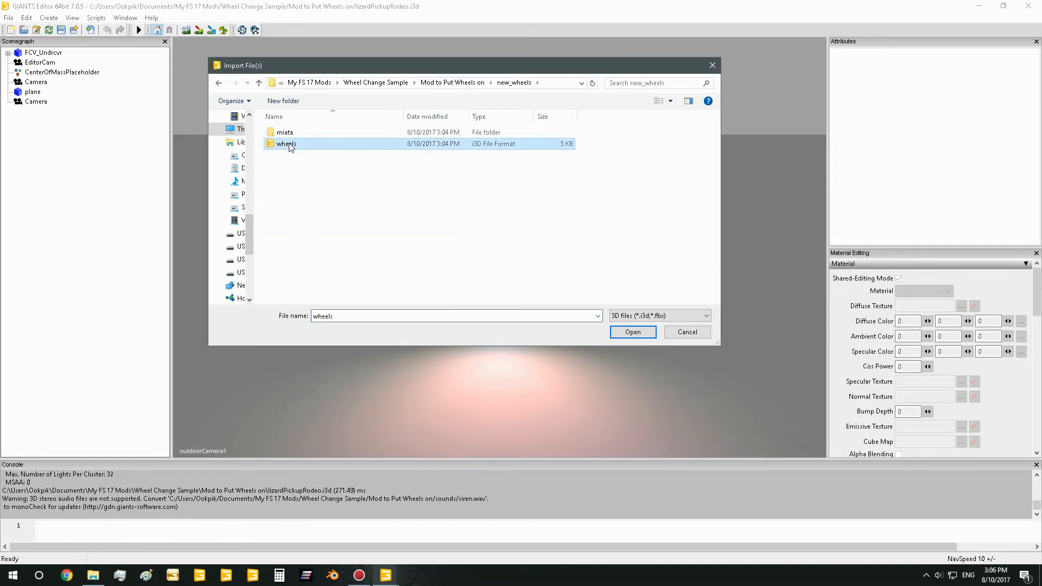
left_click(653, 332)
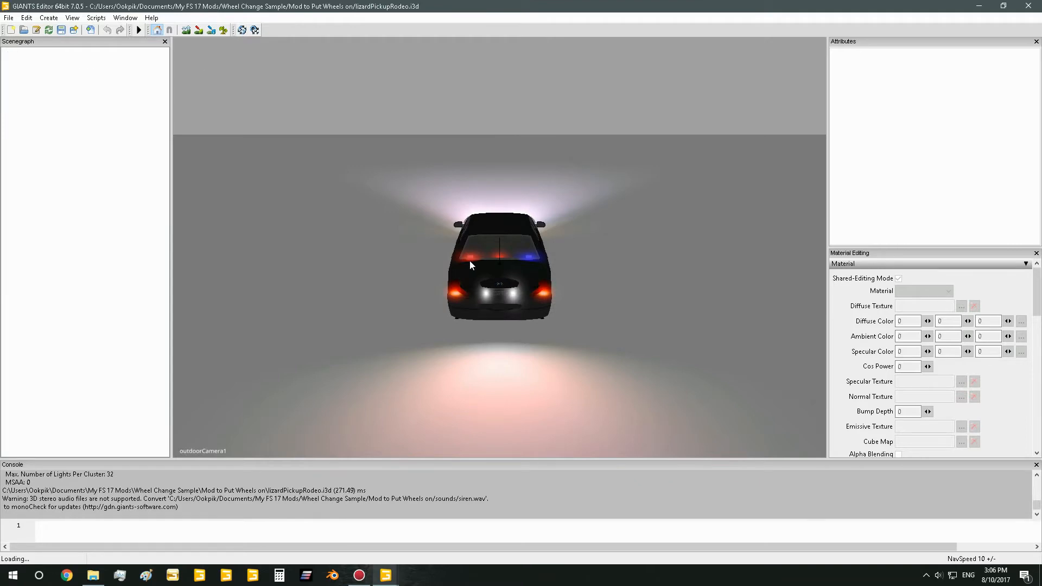
View the car from the rear side and check where each imported wheel group, wheelFrontLeft through wheelBackRight, sits in the scene
left_click_drag(568, 304, 697, 295, "alt")
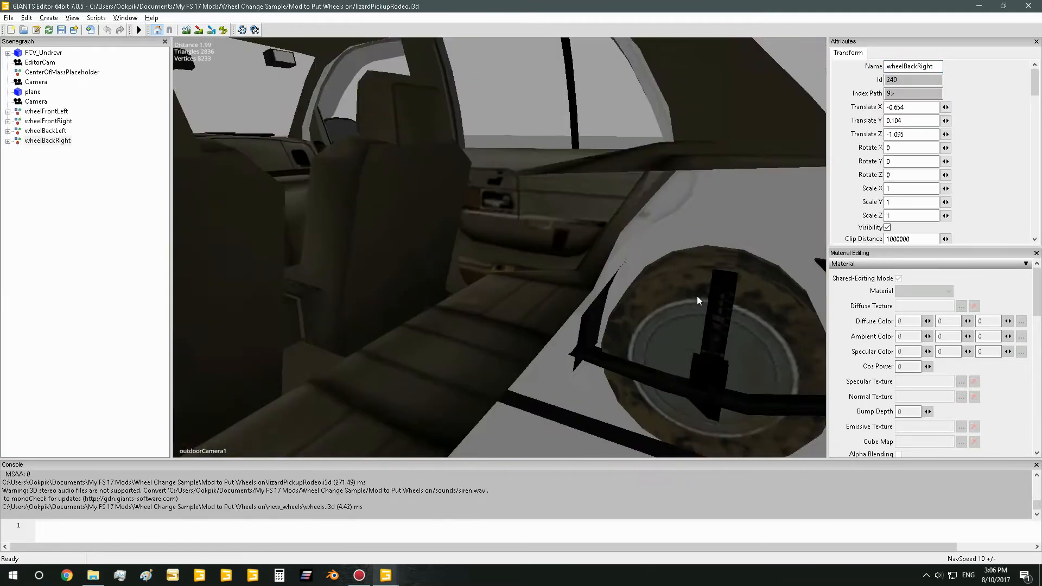
scroll(586, 321, "down", 6)
scroll(593, 324, "up", 3)
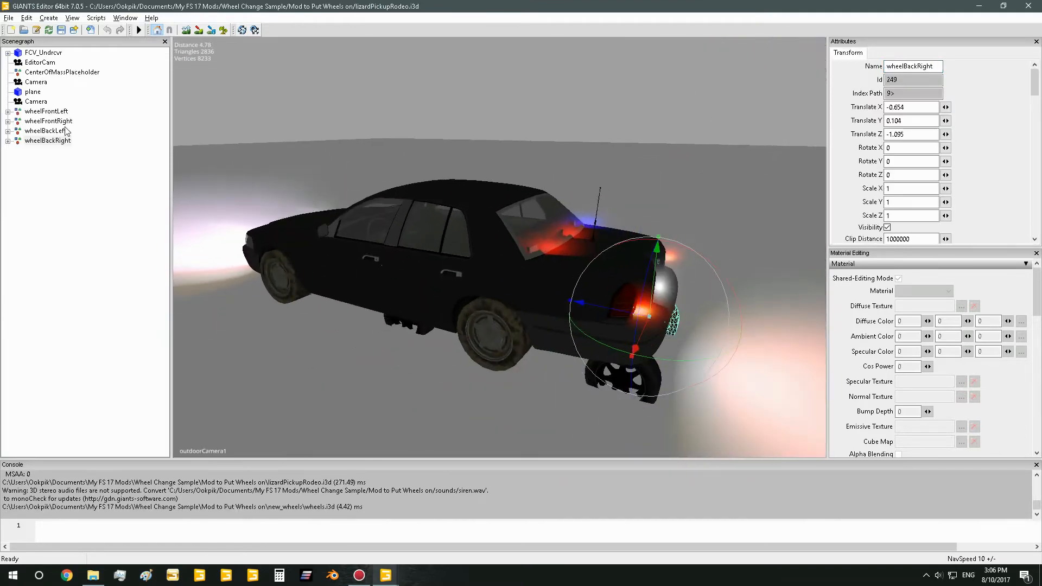
left_click(48, 121)
left_click(46, 111)
left_click(47, 140)
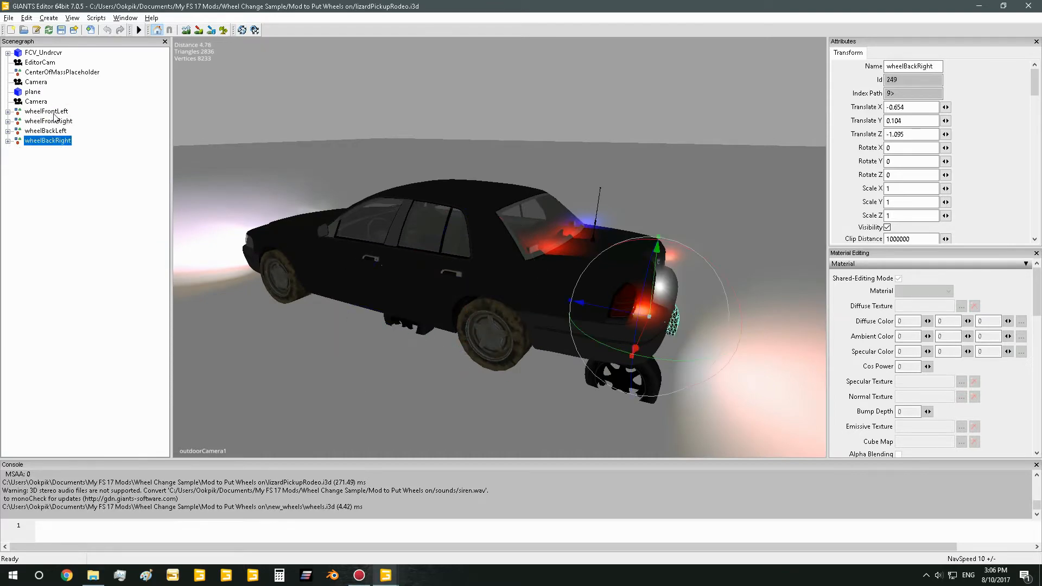
left_click(45, 131)
left_click(49, 121)
left_click(49, 111)
left_click(56, 120)
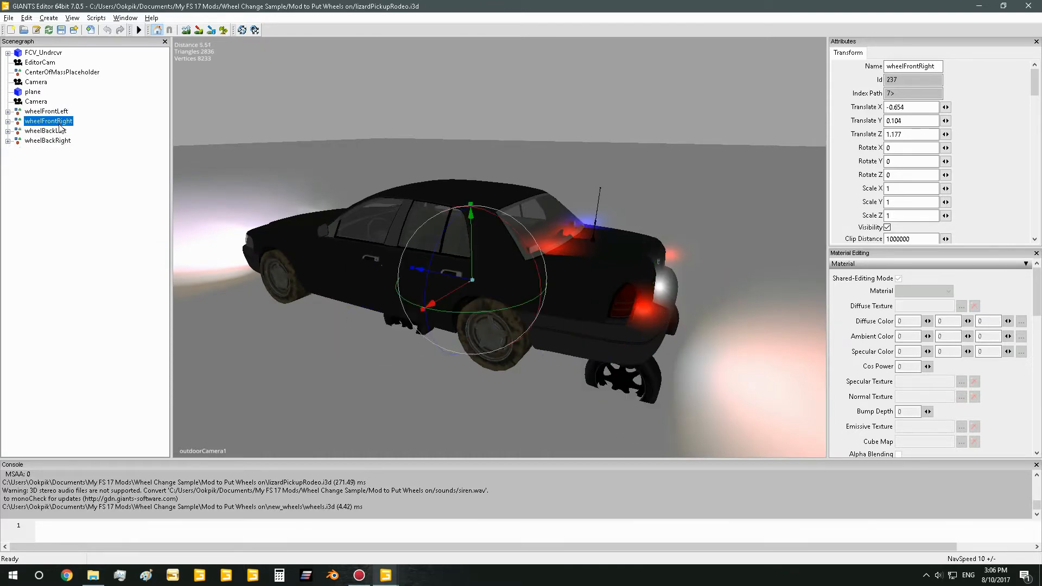
left_click(60, 130)
left_click(57, 141)
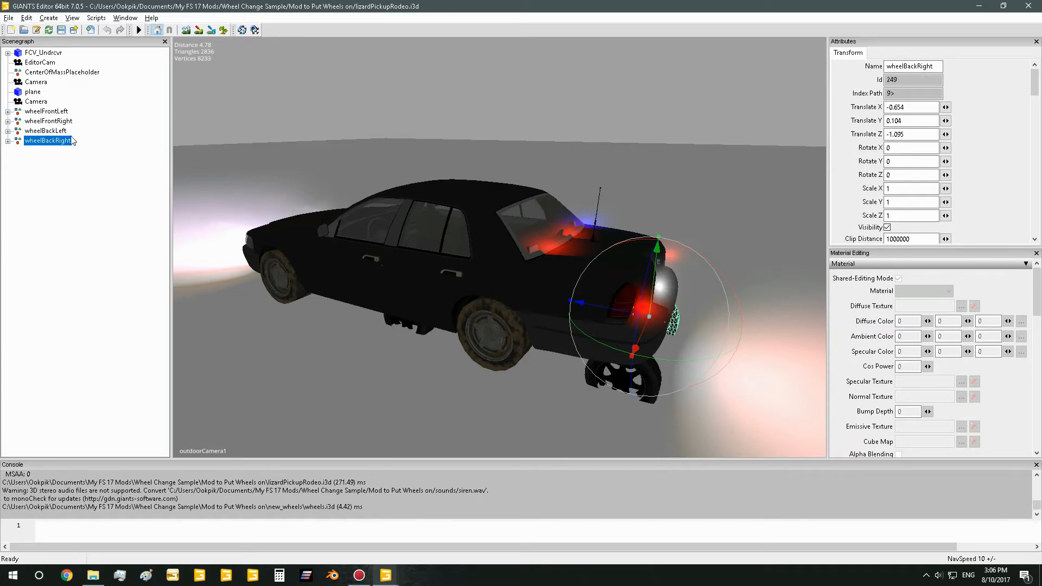
Move the four imported wheel groups, wheelFrontLeft through wheelBackRight, into the FCV_Undrcvr object by cutting and pasting them
left_click(52, 111)
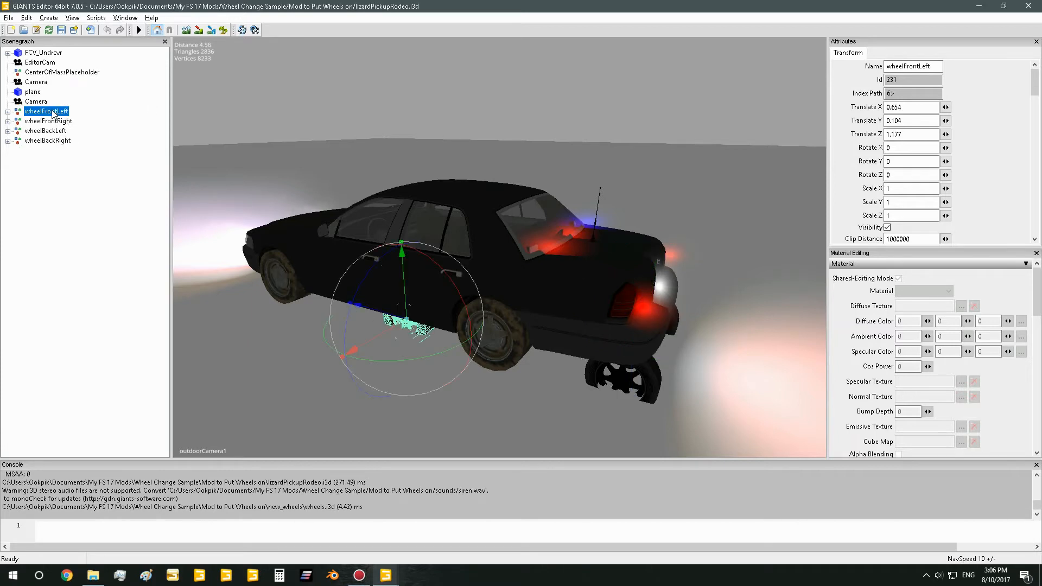
left_click(54, 141, "shift")
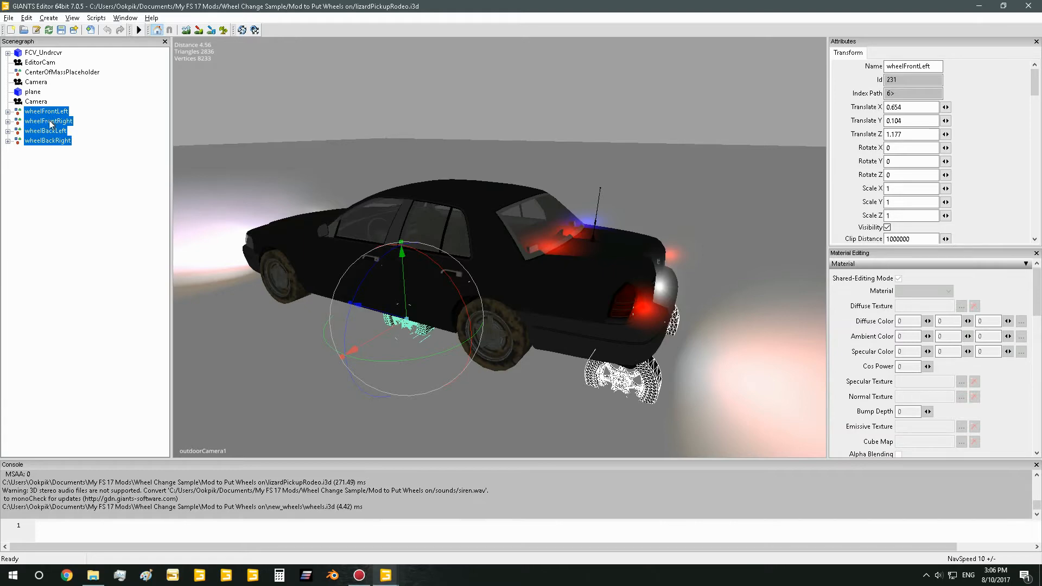
key("Delete")
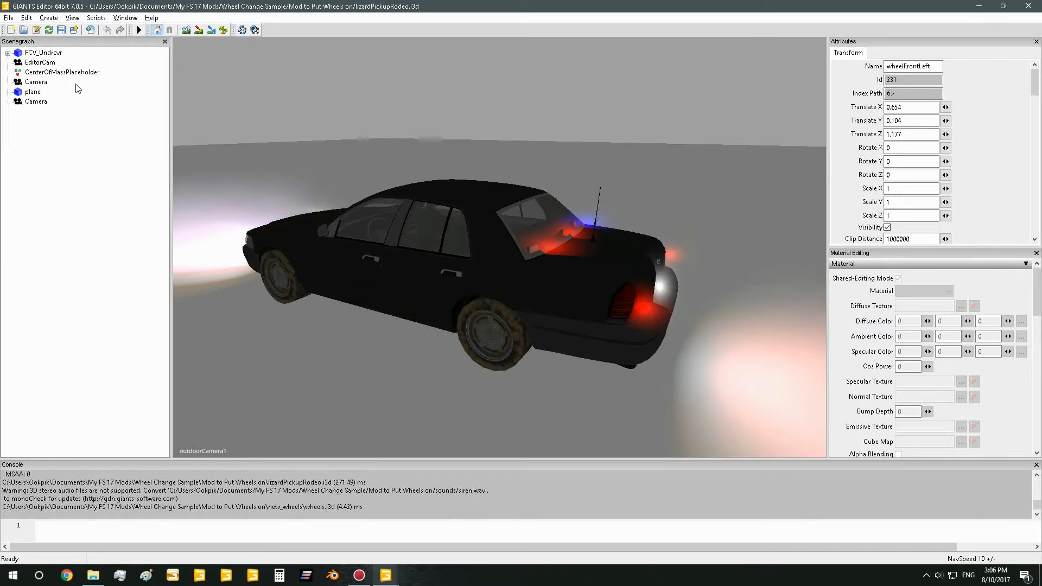
left_click(30, 53)
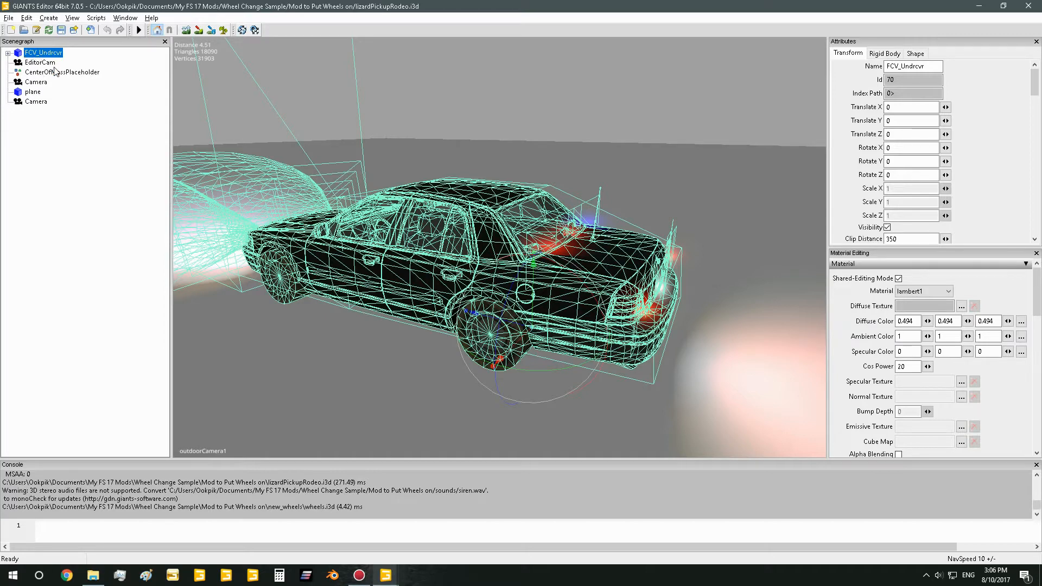
key("ctrl+v")
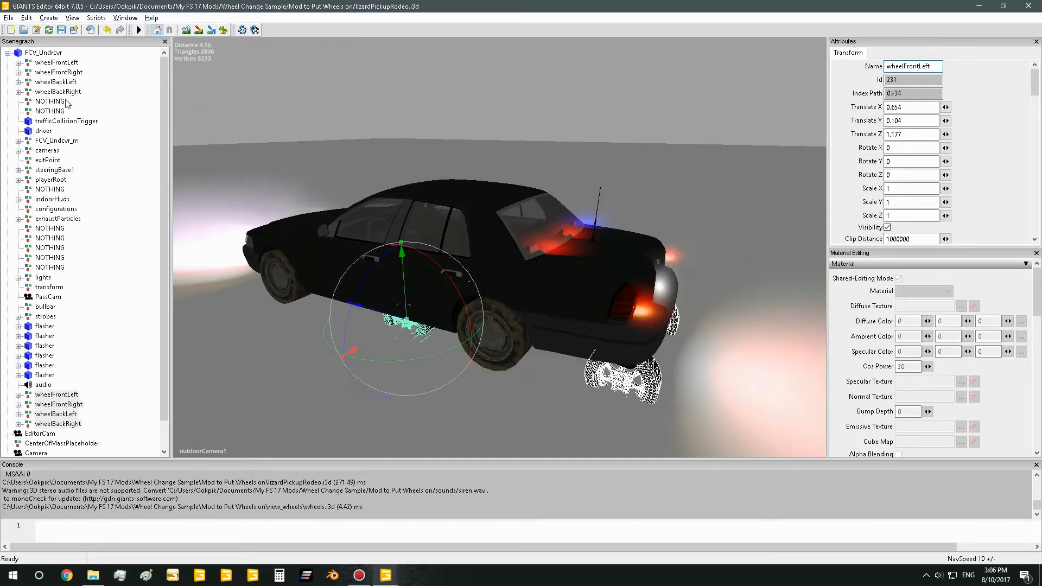
Check the pasted wheel groups under FCV_Undrcvr and compare the index paths of the original and new wheelFrontLeft
left_click(59, 395)
left_click(58, 404)
left_click(58, 424)
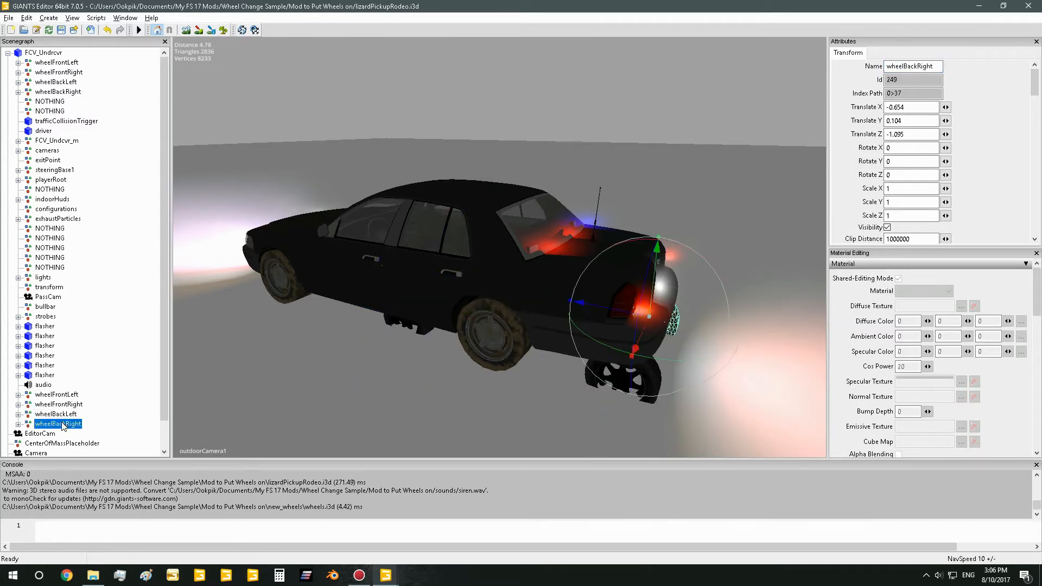
left_click(59, 404)
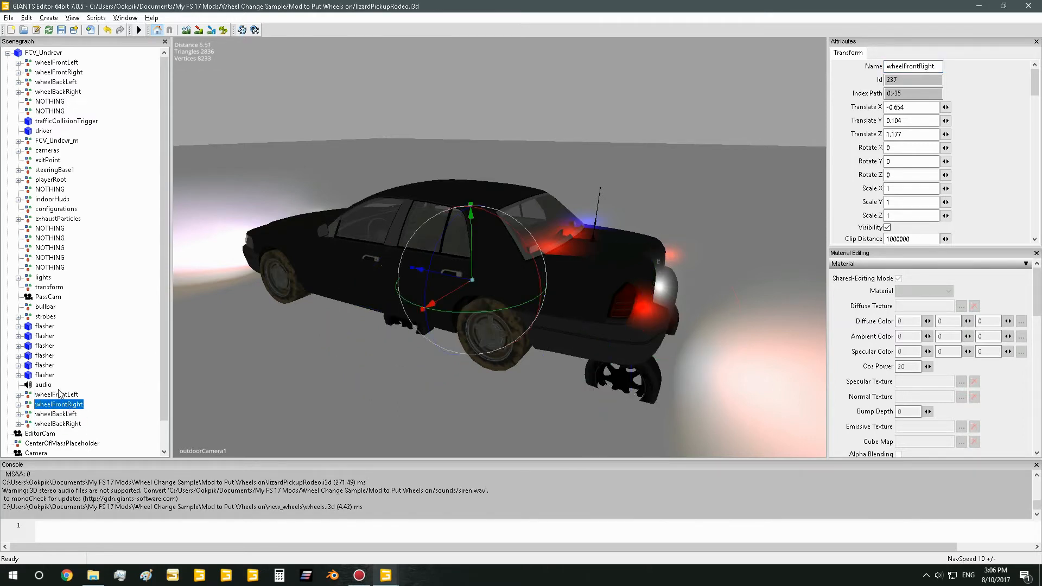
left_click(58, 394)
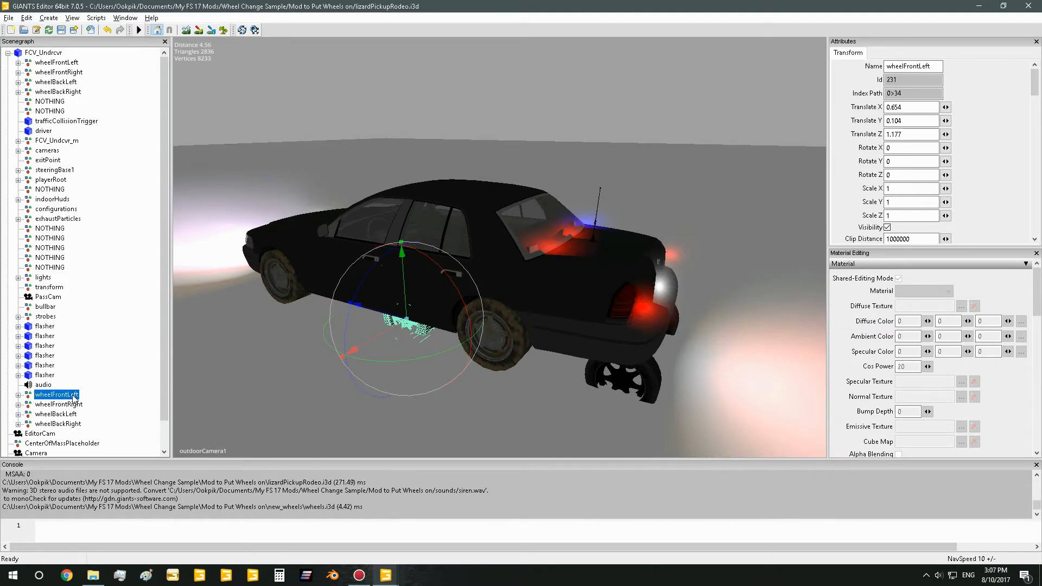
left_click(68, 63)
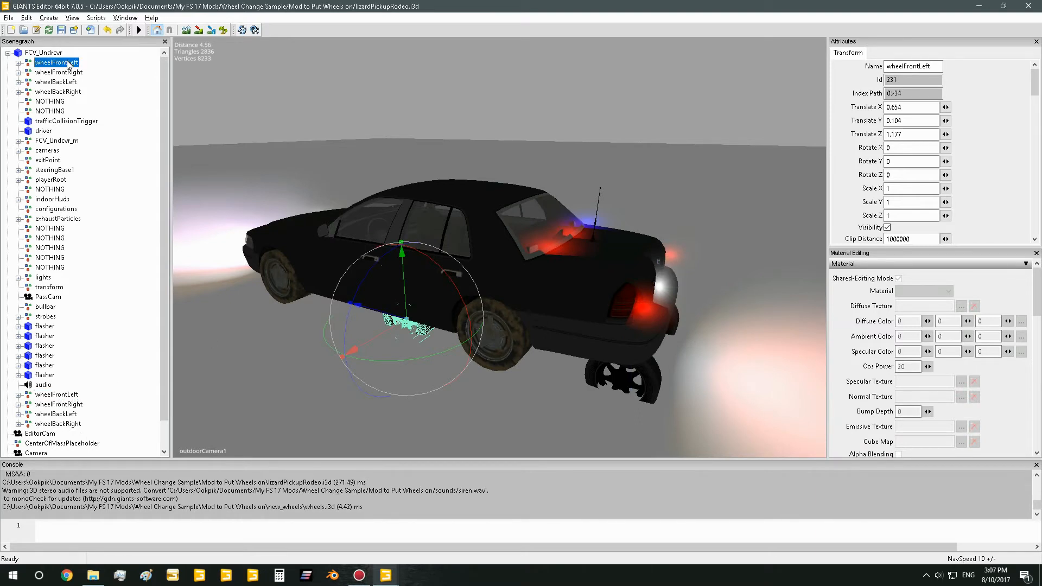
left_click(124, 18)
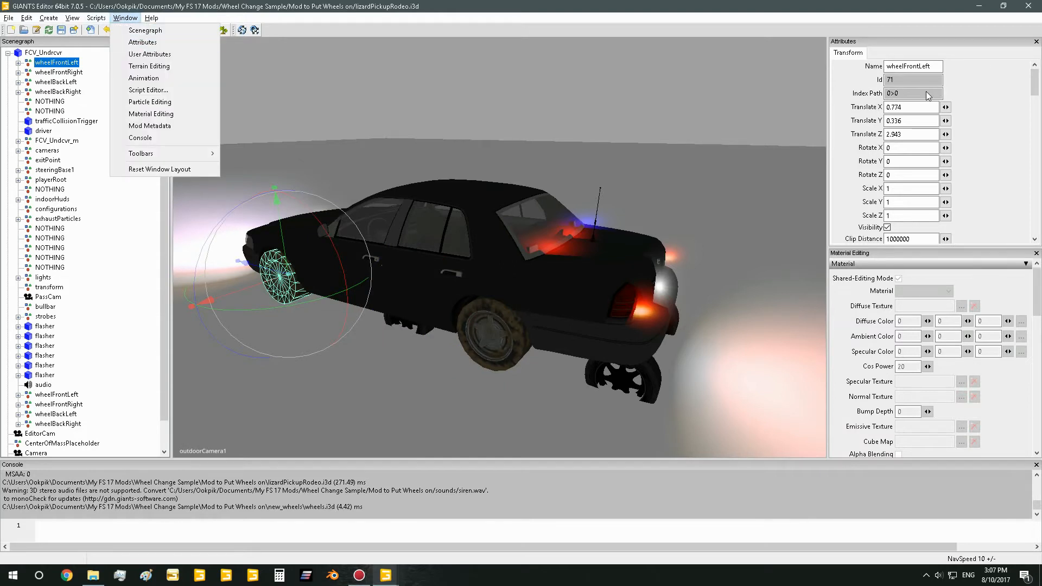
left_click(913, 93)
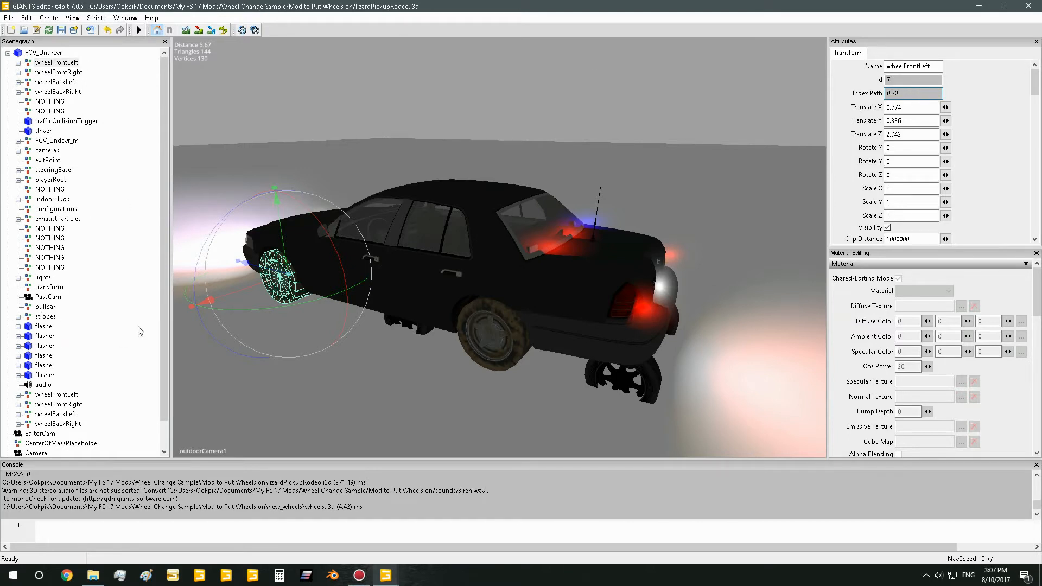
left_click(57, 394)
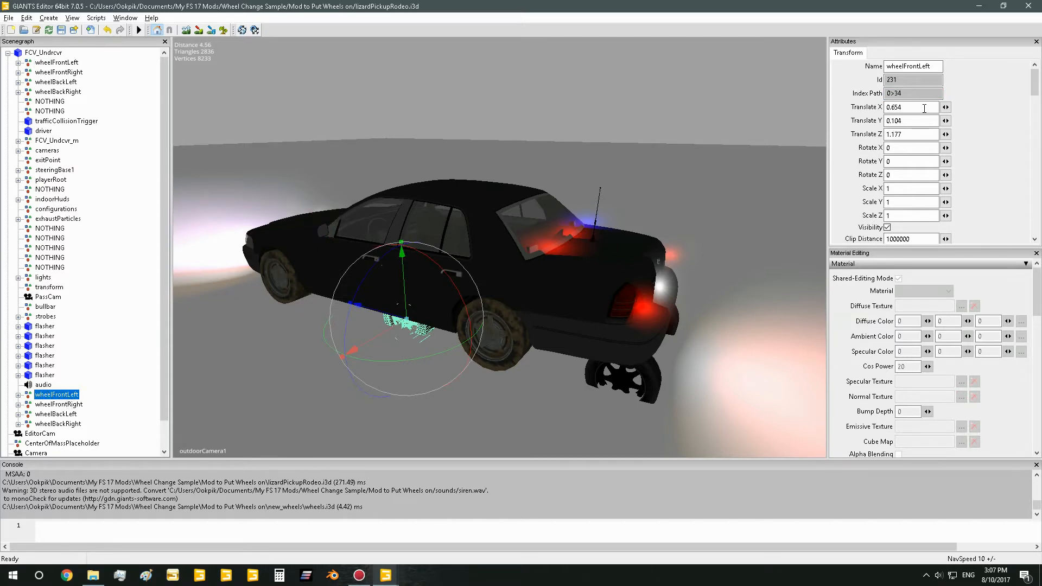
left_click(67, 63)
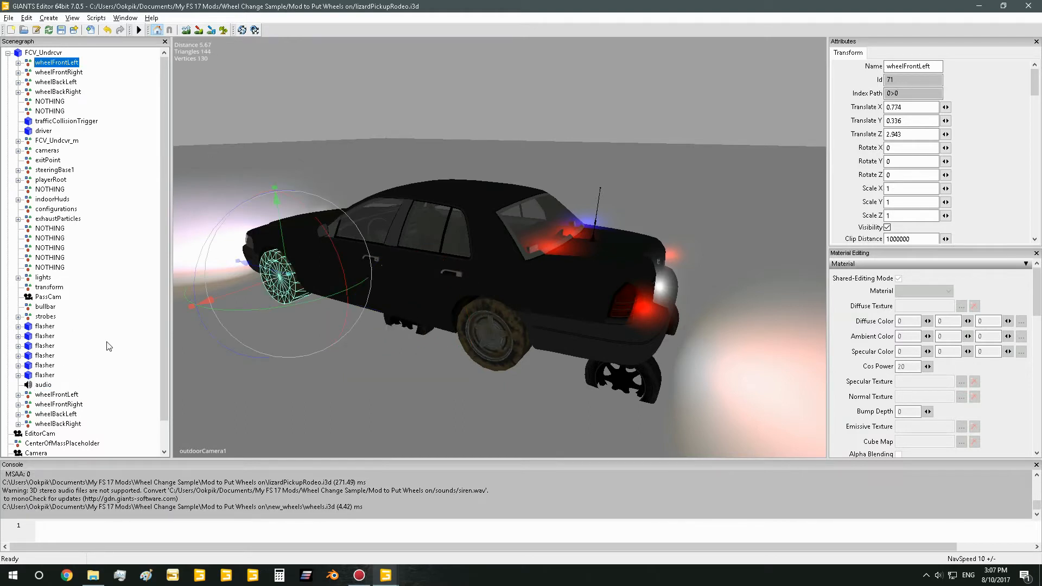
left_click(62, 396)
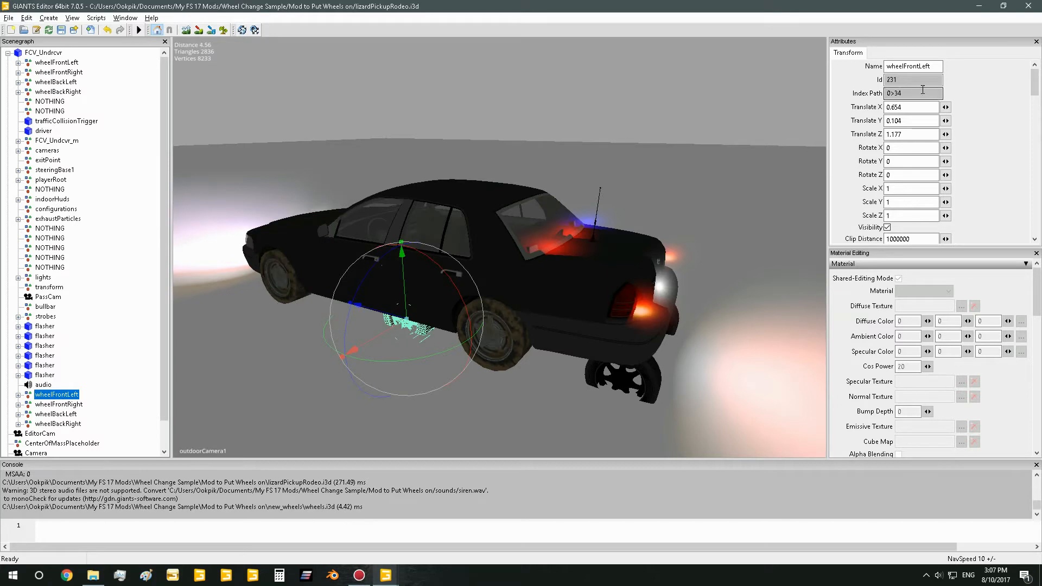
Move the imported wheelFrontLeft group up through the FCV_Undrcvr hierarchy until it is the first child, above the original wheelFrontLeft
right_click(62, 394)
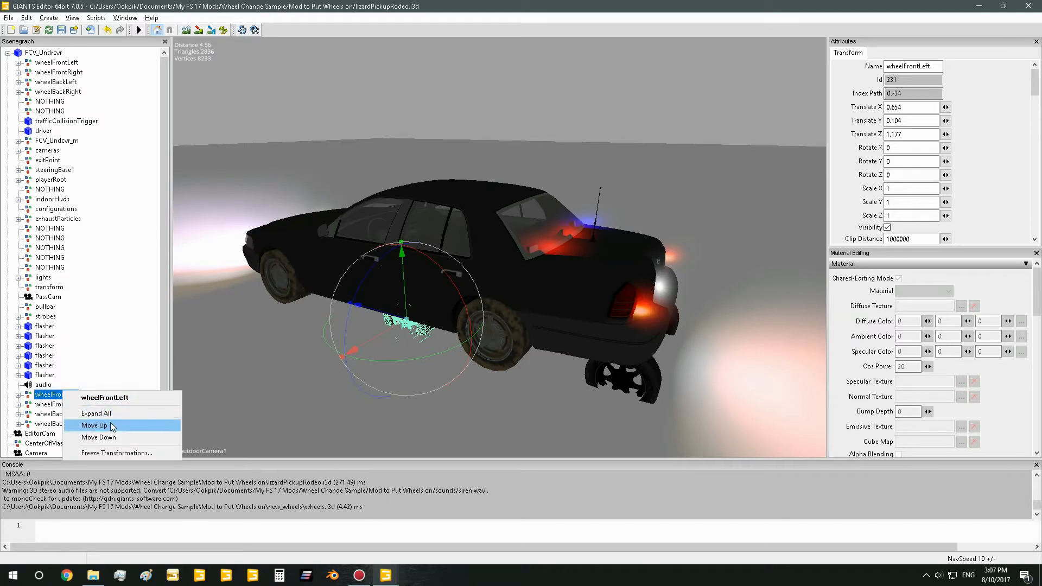
left_click(92, 424)
right_click(64, 386)
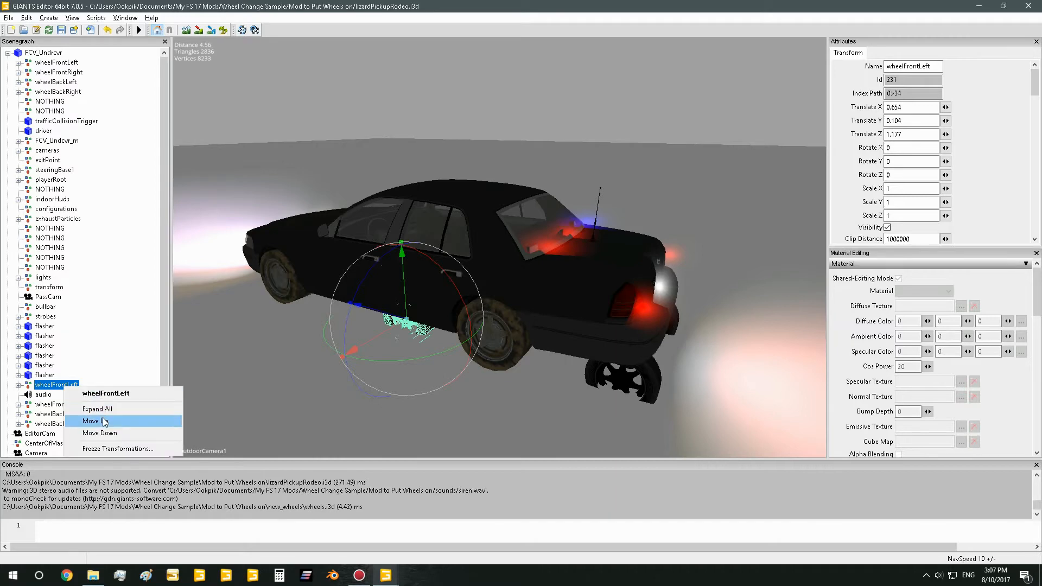
left_click(93, 420)
right_click(62, 376)
left_click(92, 410)
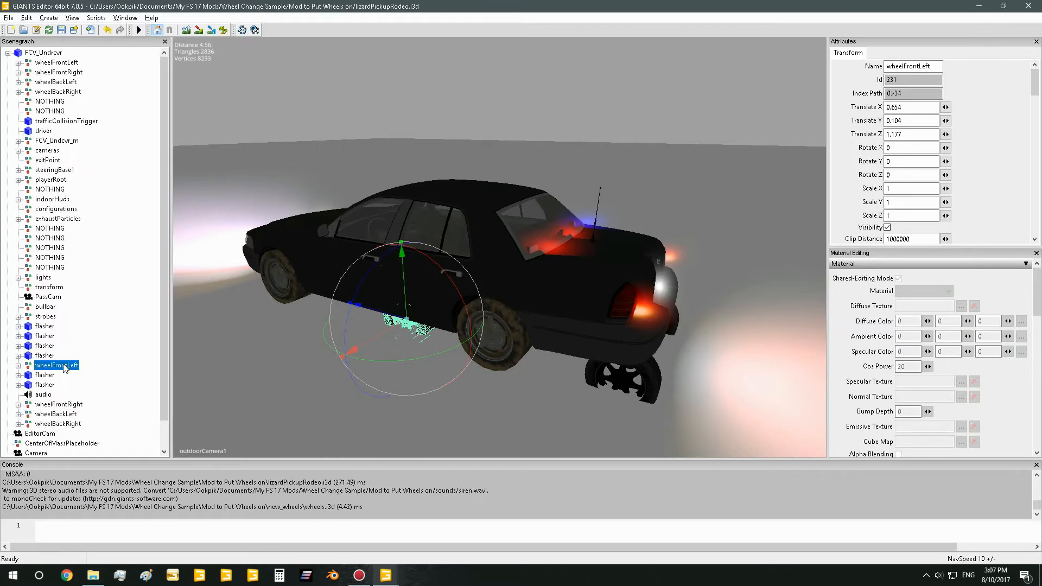
right_click(62, 366)
left_click(92, 400)
right_click(71, 356)
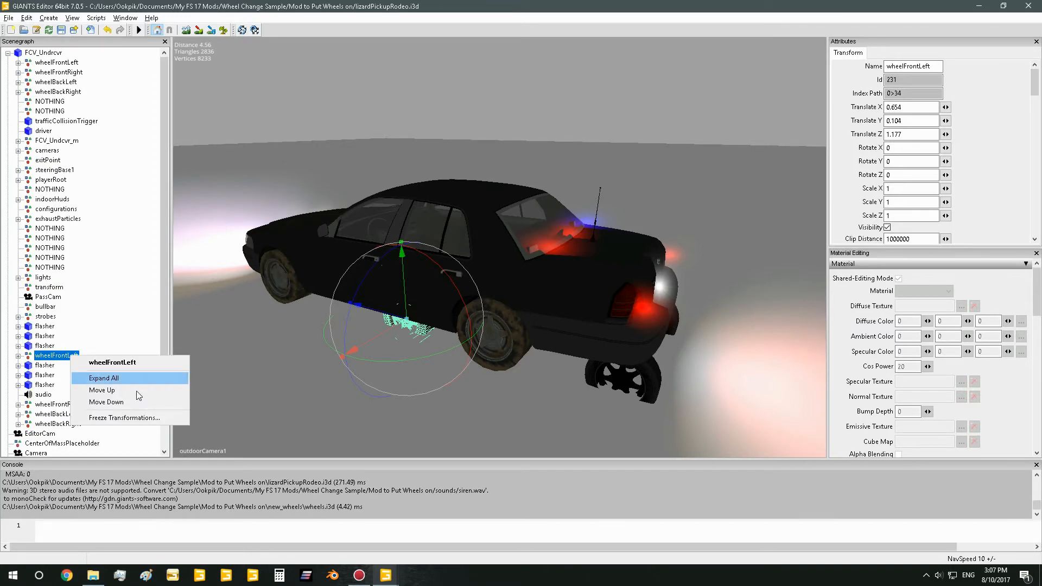
left_click(89, 390)
right_click(69, 353)
left_click(92, 381)
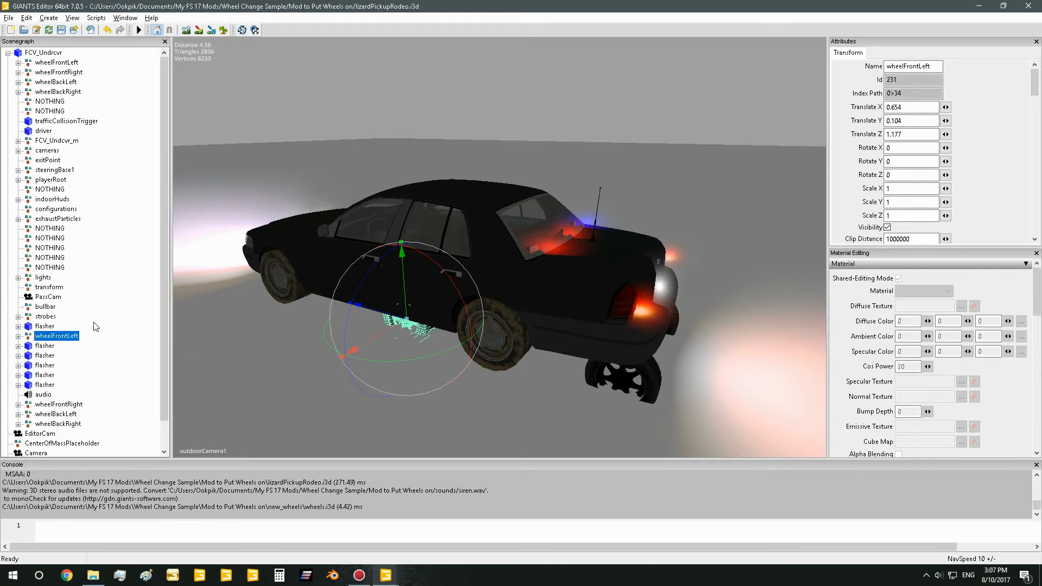
right_click(68, 339)
left_click(115, 373)
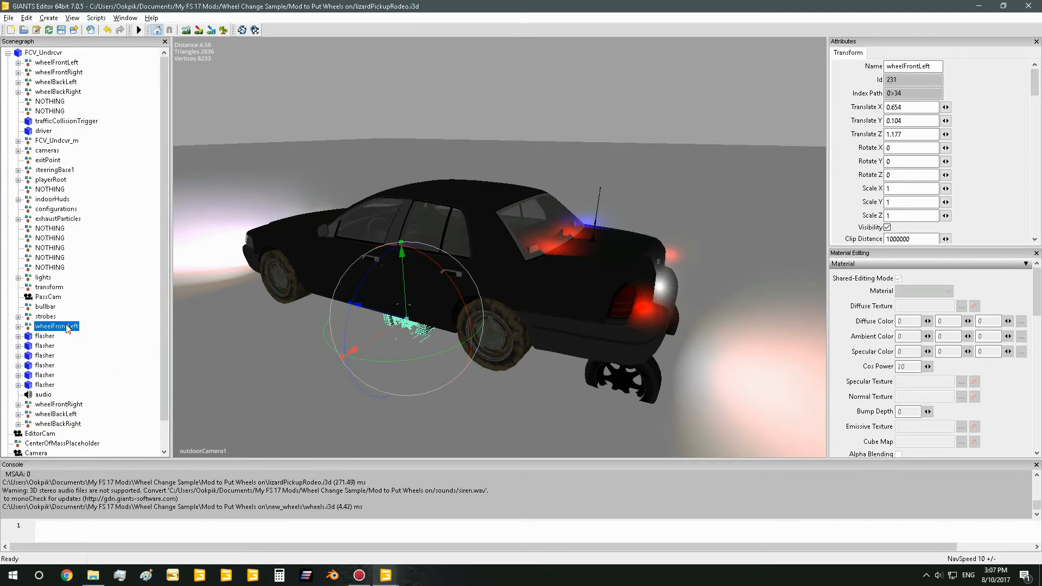
right_click(66, 326)
left_click(116, 358)
right_click(69, 316)
left_click(128, 350)
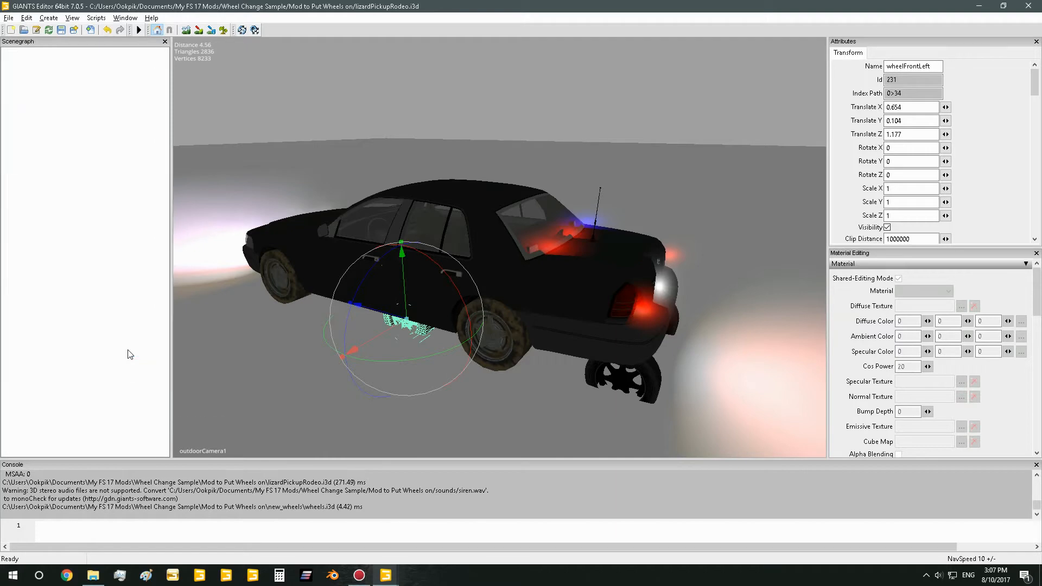
right_click(61, 305)
left_click(111, 339)
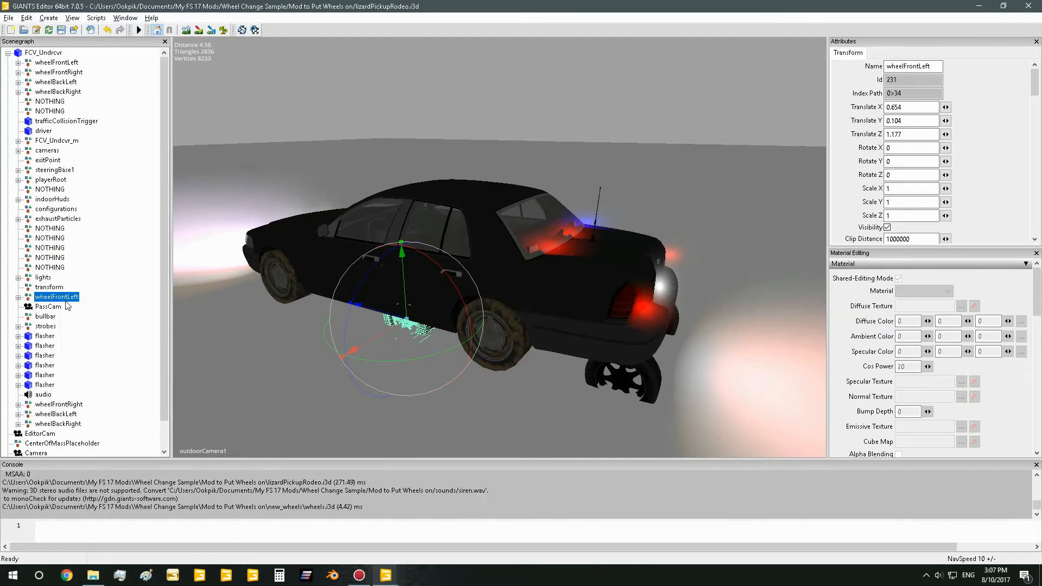
right_click(75, 299)
left_click(111, 333)
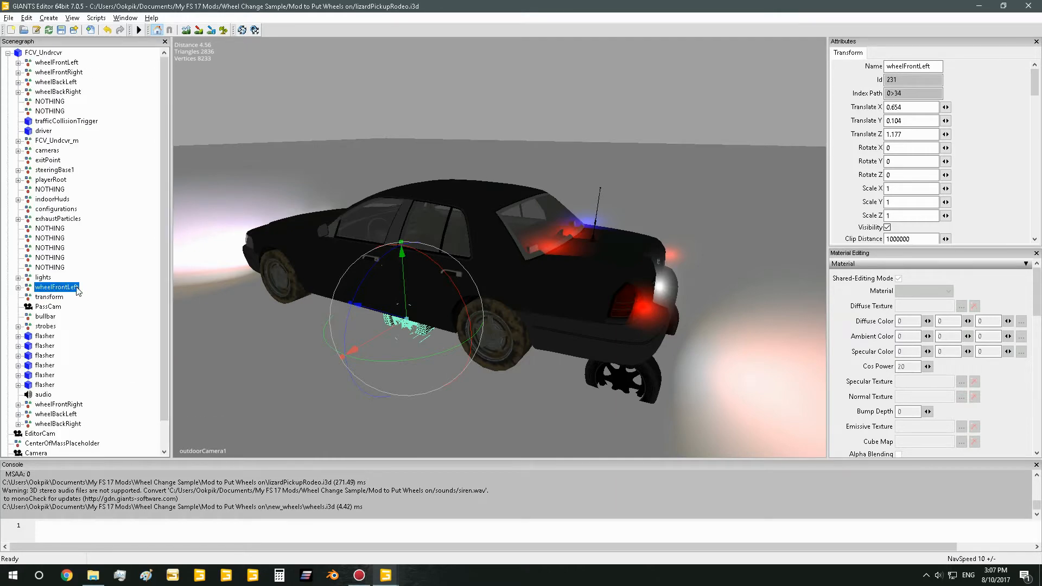
right_click(77, 288)
left_click(108, 322)
right_click(67, 278)
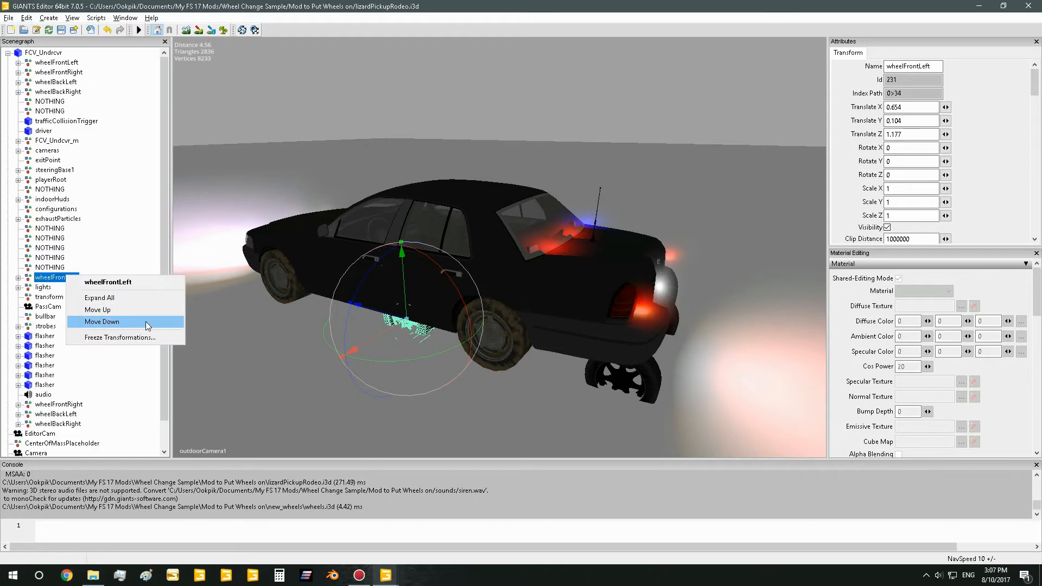
left_click(111, 313)
right_click(72, 269)
left_click(106, 302)
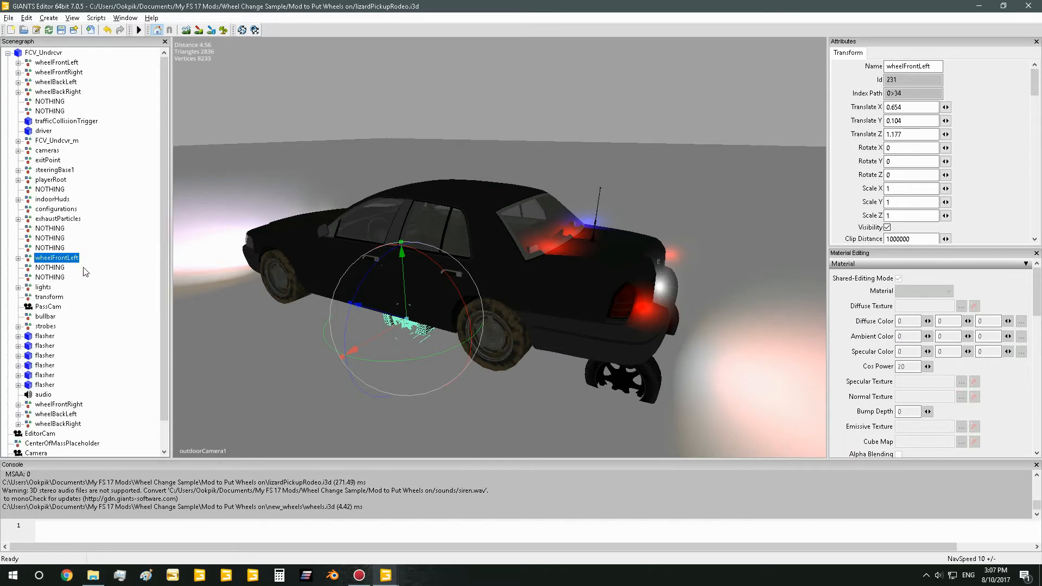
right_click(73, 259)
left_click(103, 292)
right_click(74, 250)
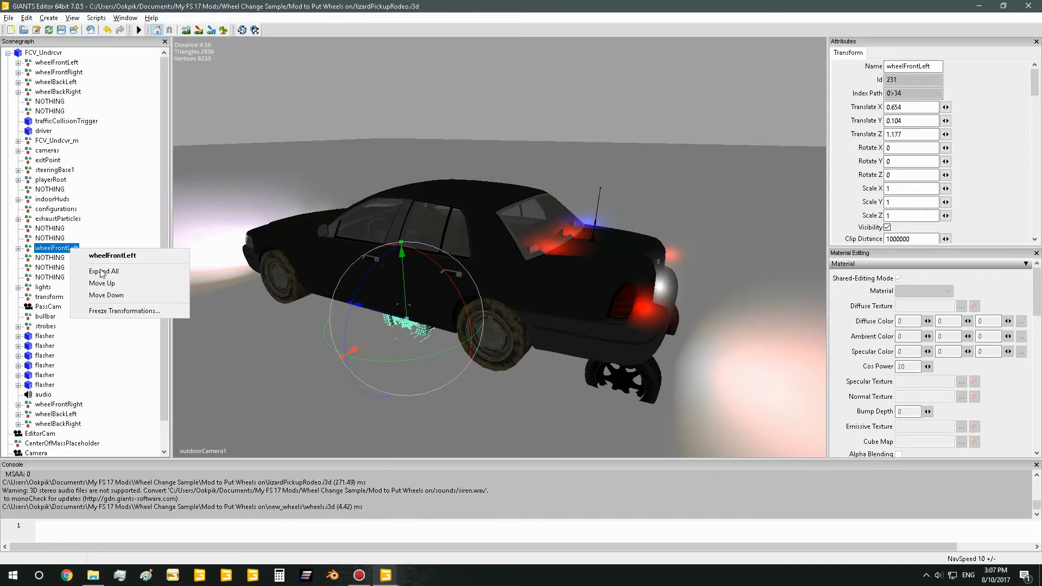
left_click(101, 282)
right_click(74, 239)
left_click(114, 282)
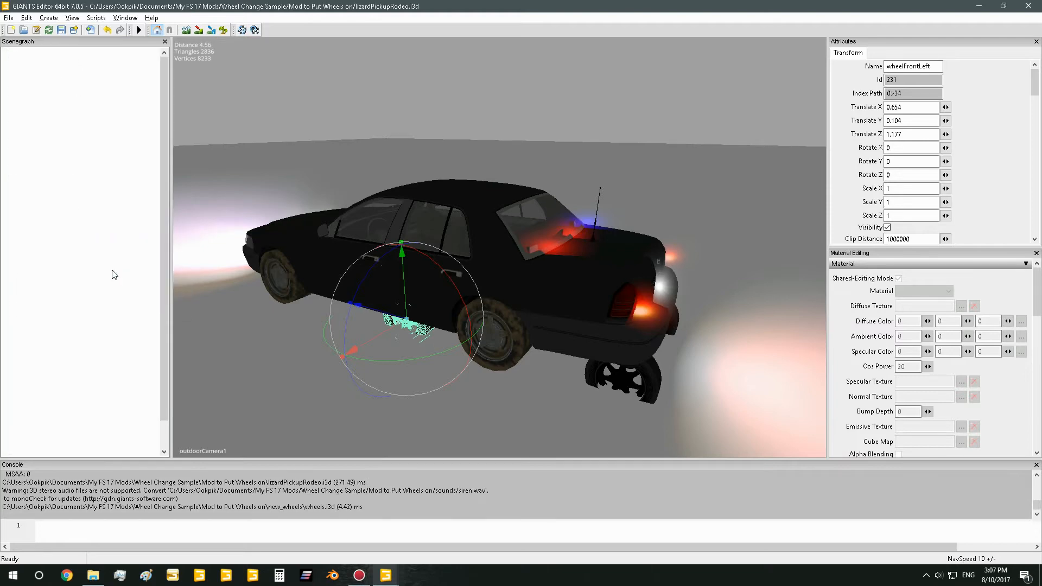
right_click(64, 75)
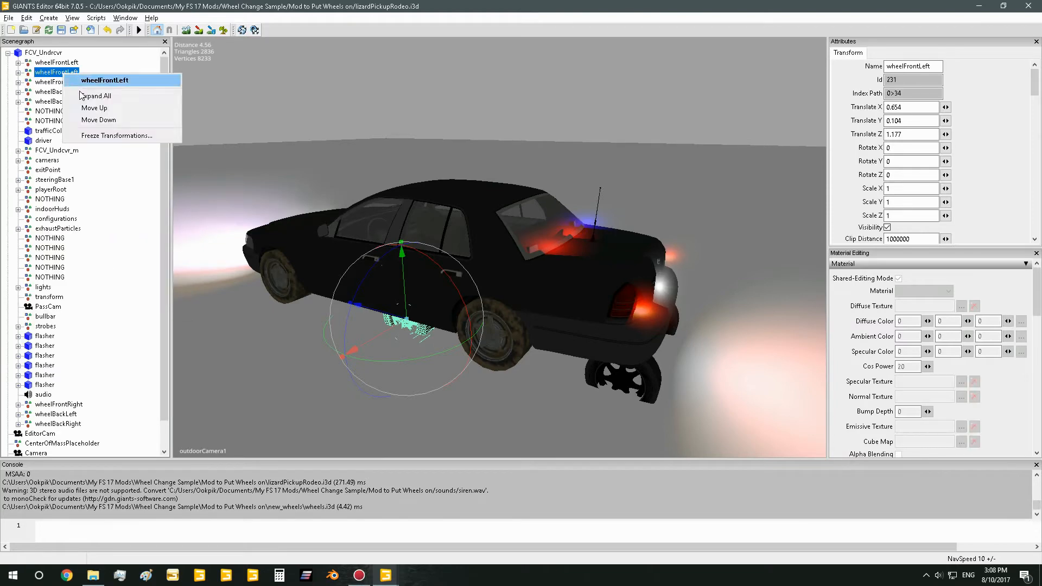
left_click(102, 108)
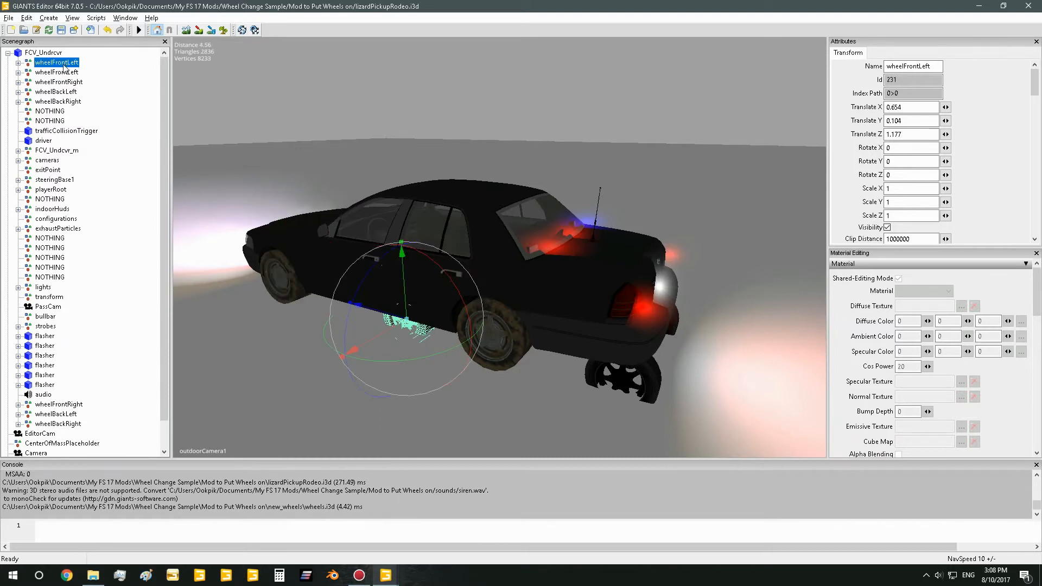
Compare the two wheelFrontLeft groups and pull the imported one outward along X to about 1.34
left_click(70, 74)
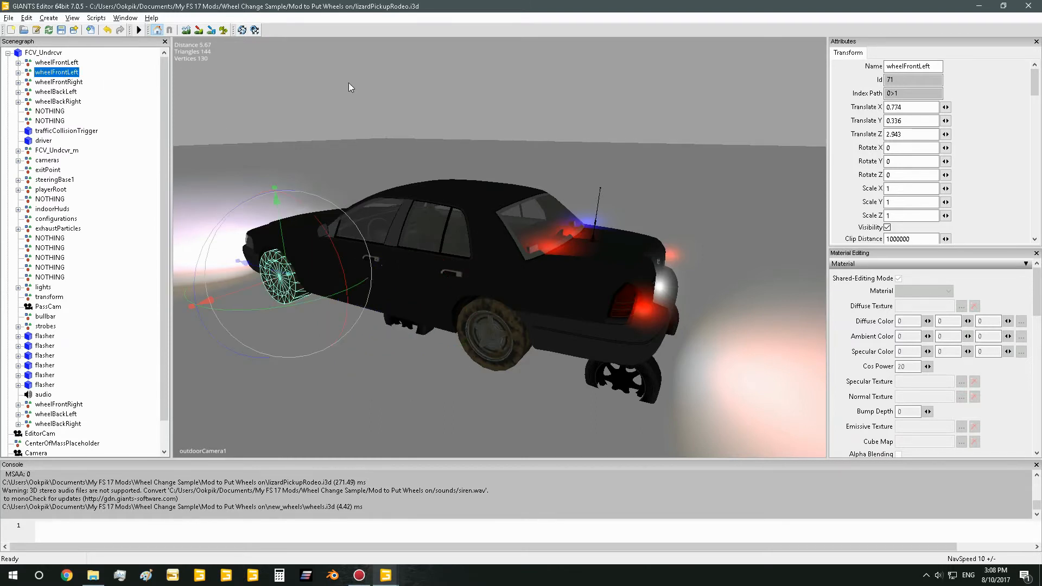
left_click(58, 64)
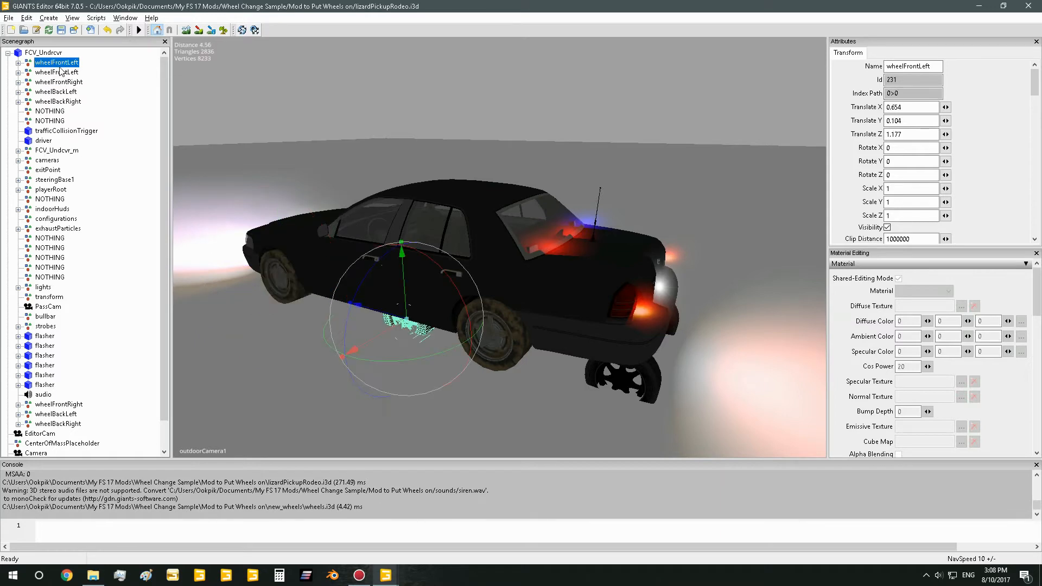
left_click_drag(382, 331, 355, 326)
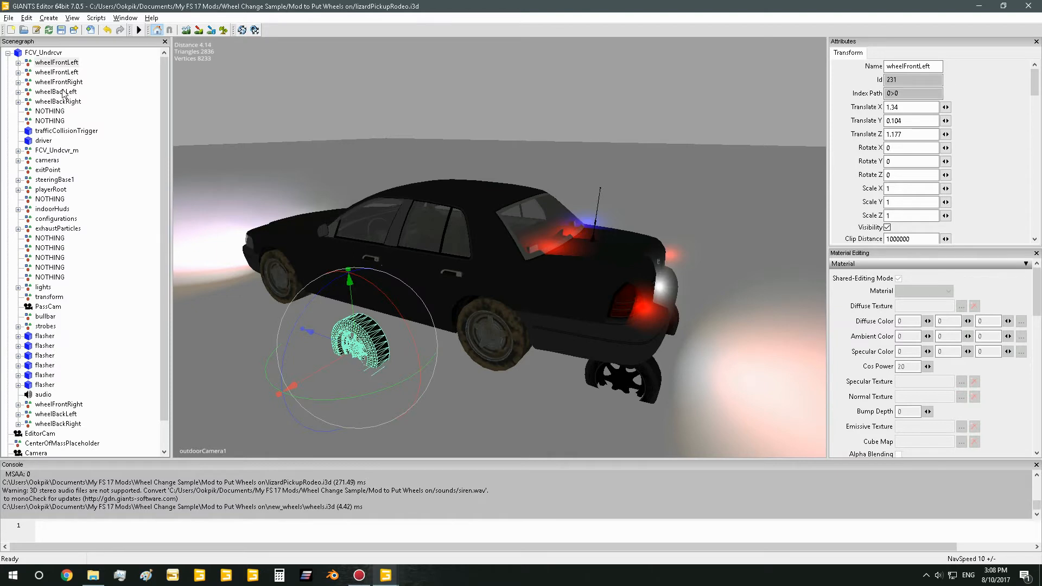
Copy the original wheelFrontLeft's X and Y translations to the imported wheelFrontLeft, setting Translate X to 0.774 and Translate Y to 0.336
left_click(57, 72)
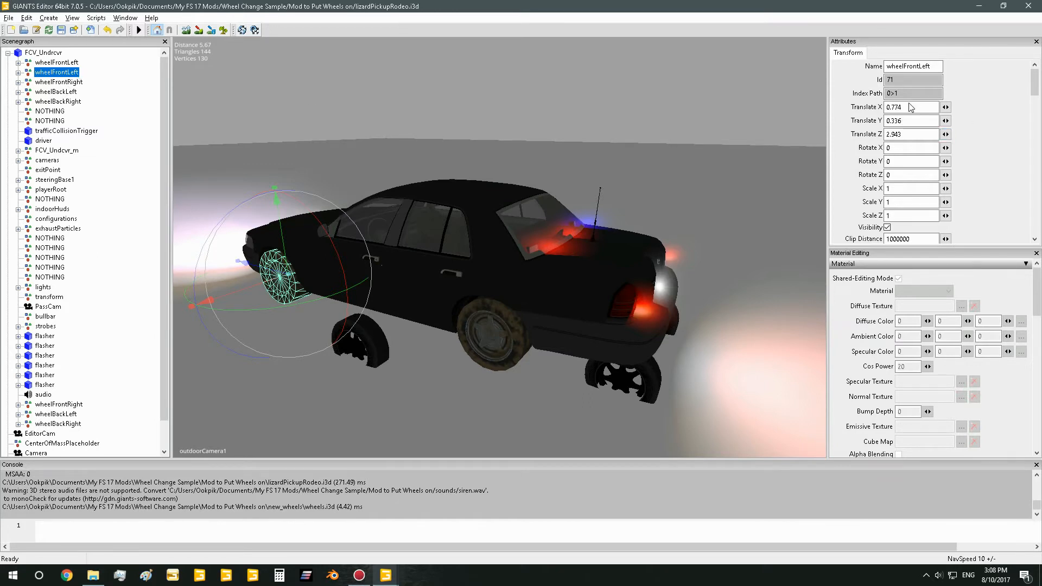
double_click(916, 108)
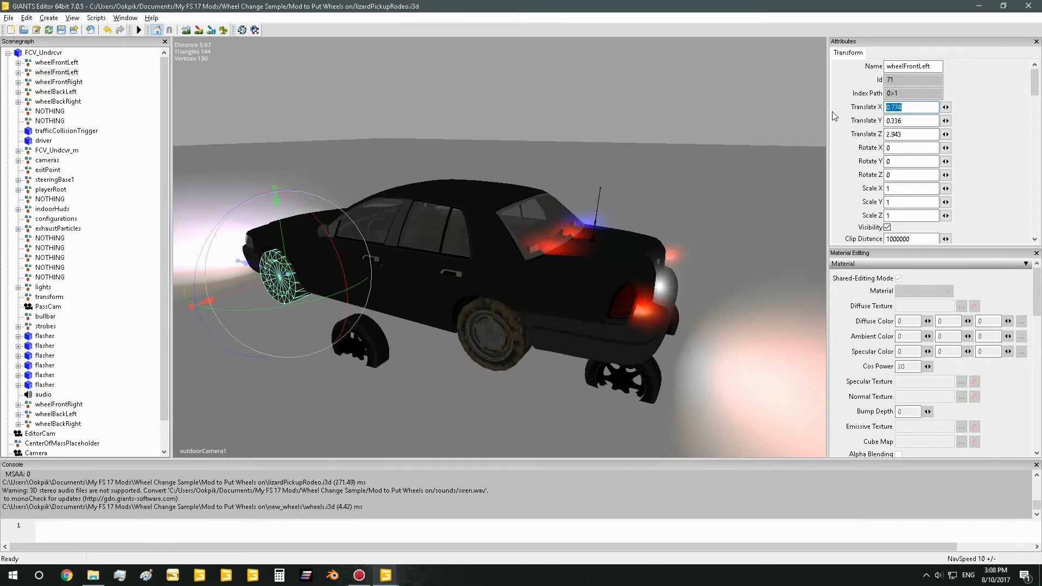
left_click(57, 62)
left_click(917, 107)
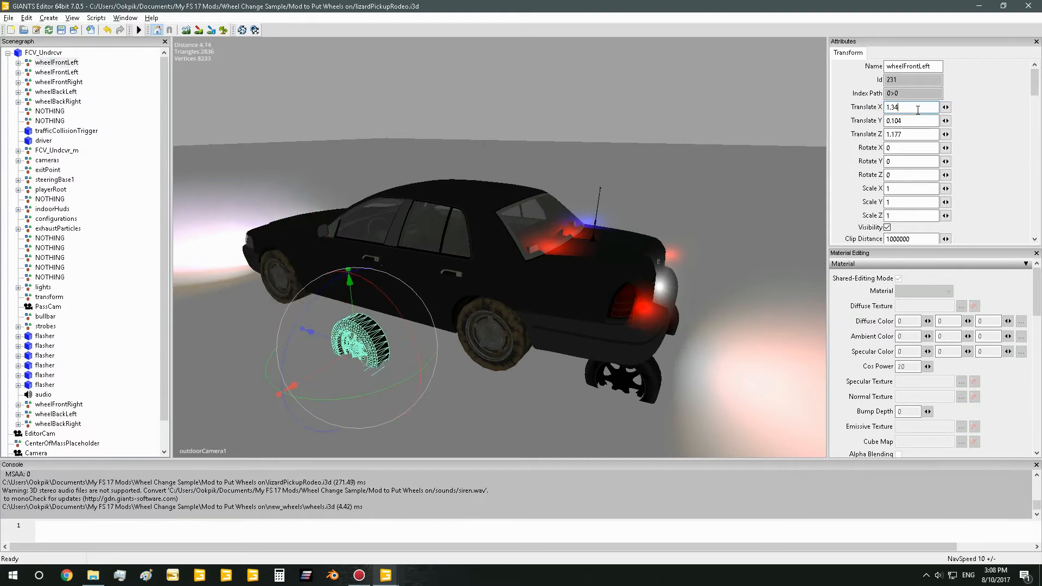
left_click(56, 73)
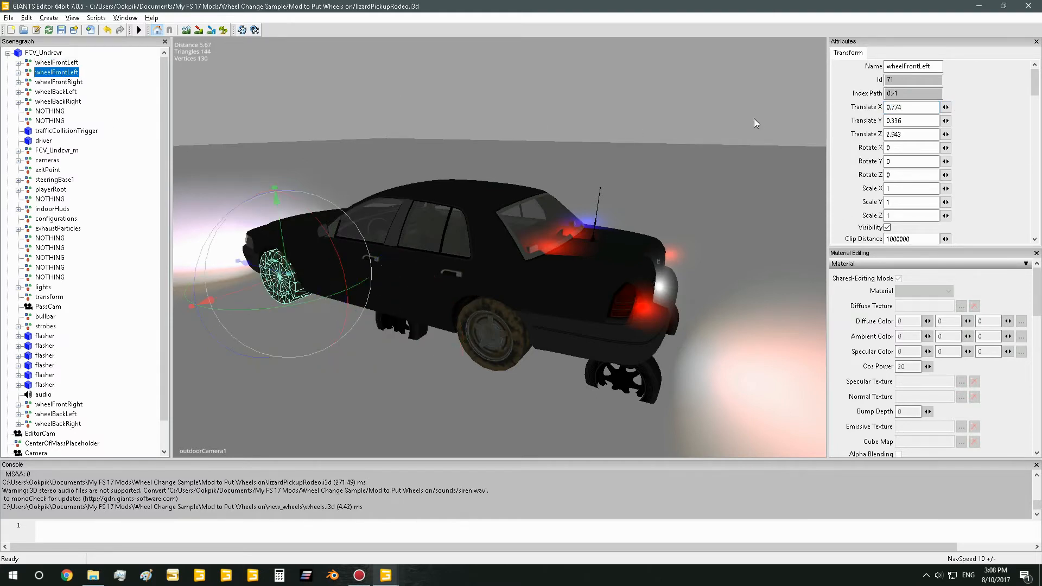
double_click(917, 121)
key("ctrl+c")
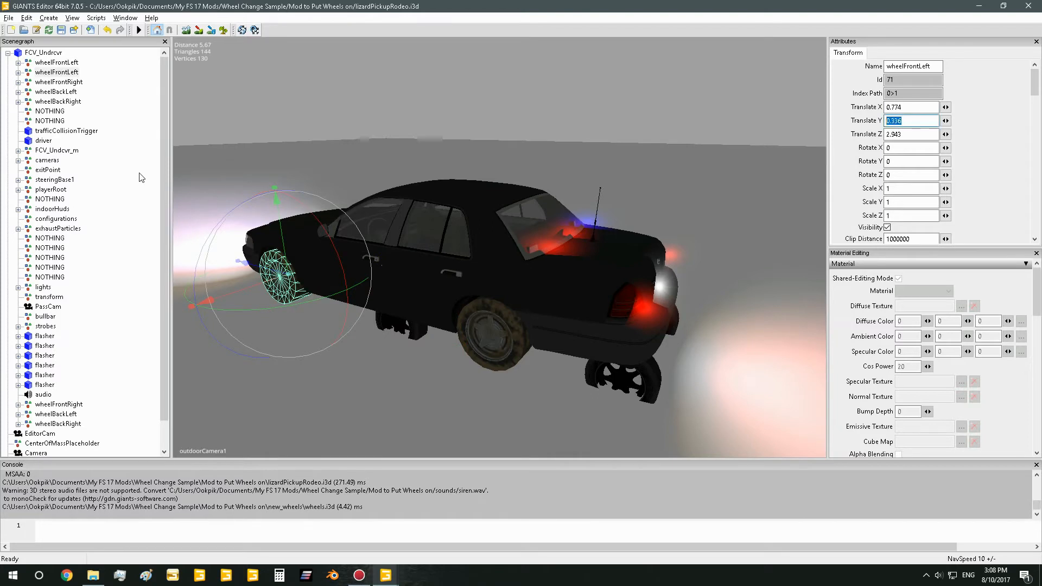
left_click(66, 63)
double_click(900, 123)
key("ctrl+v")
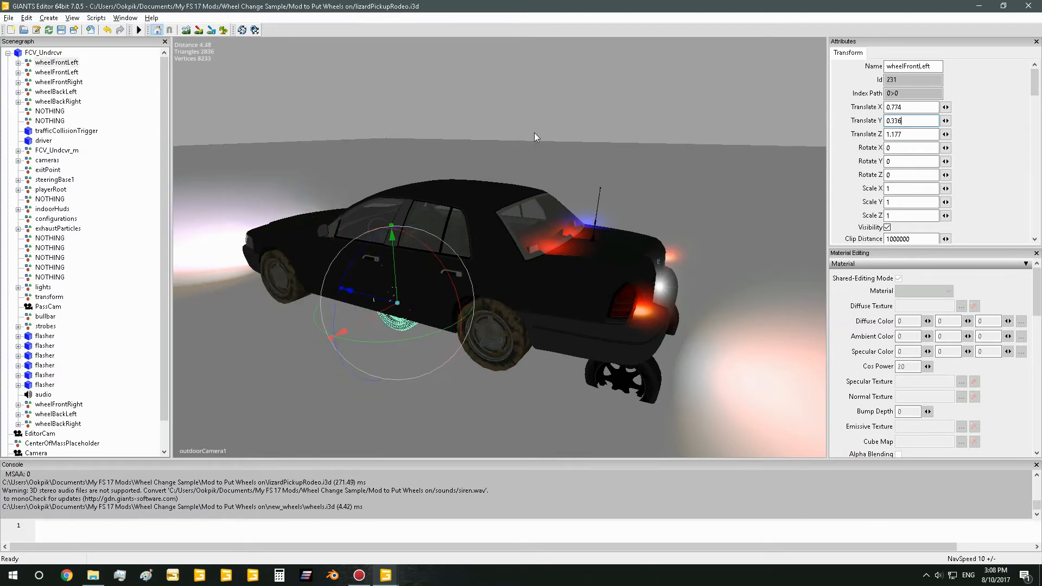
Copy the original wheelFrontLeft's Z translation to the imported wheelFrontLeft, setting its Translate Z to 2.943
left_click(56, 72)
double_click(912, 134)
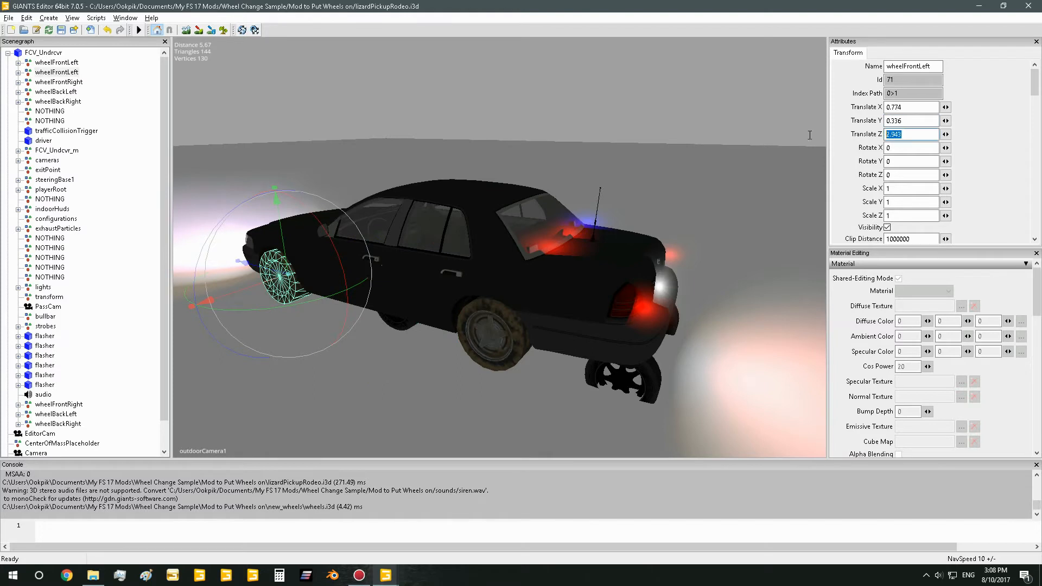
key("ctrl+c")
left_click(57, 63)
double_click(912, 134)
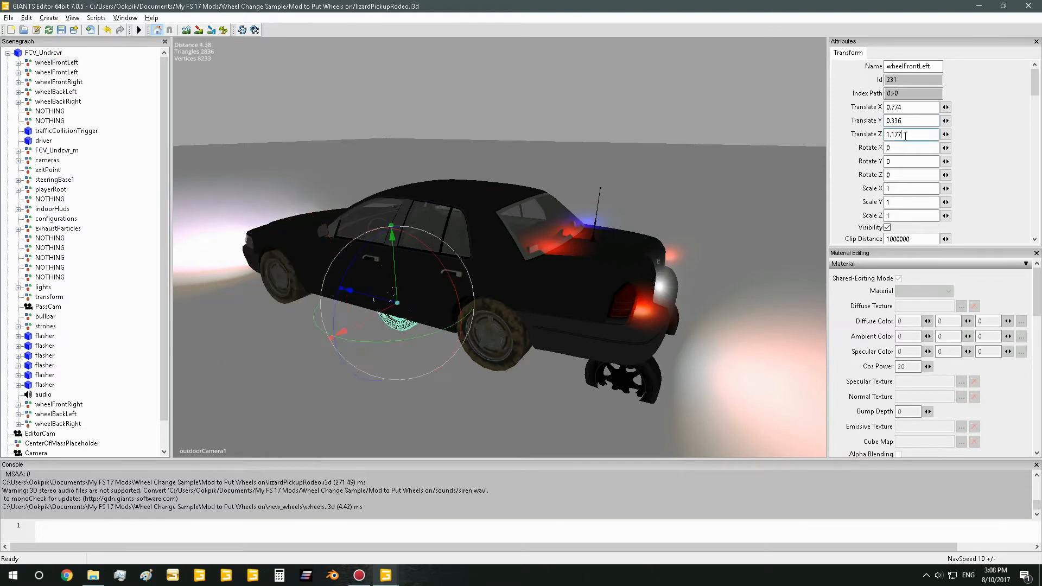
key("ctrl+v")
key("Return")
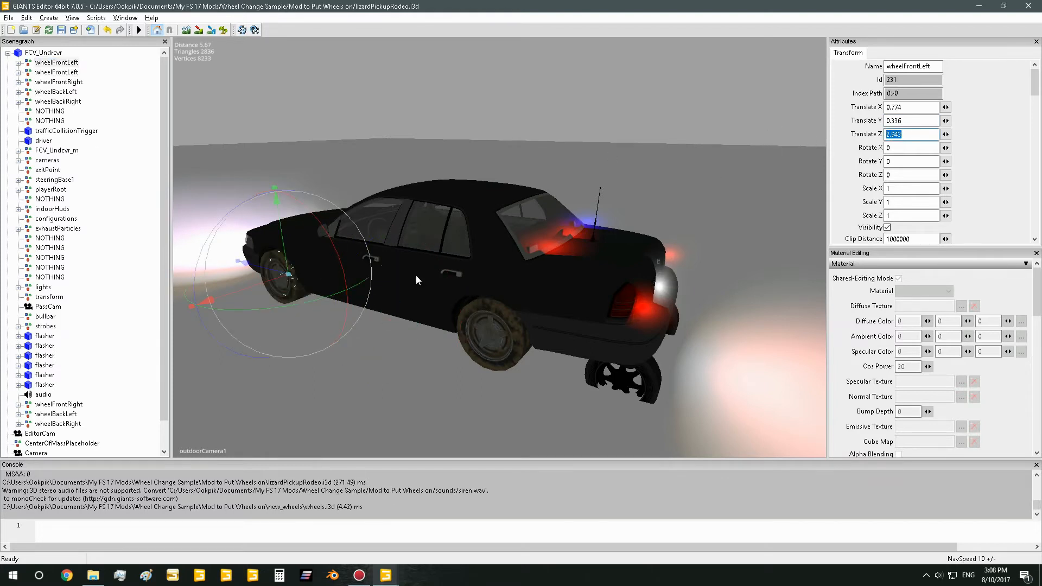
Pull the imported front left wheel outward along X to about 1.016 to inspect it, and undo the move
key("f")
scroll(451, 294, "up", 5)
left_click_drag(451, 295, 493, 304, "alt")
scroll(484, 302, "down", 5)
scroll(485, 302, "up", 5)
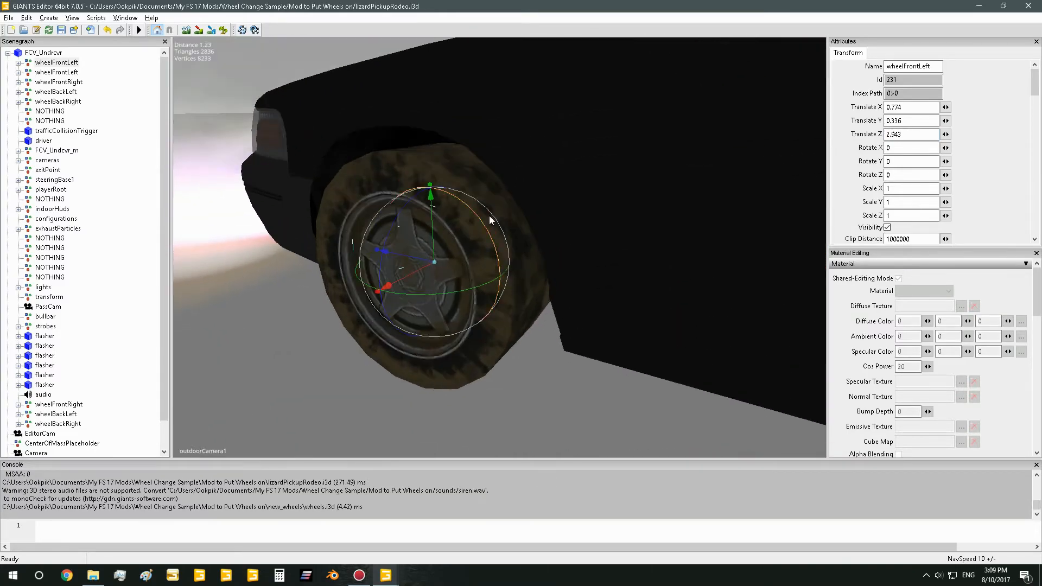
left_click_drag(412, 272, 304, 301)
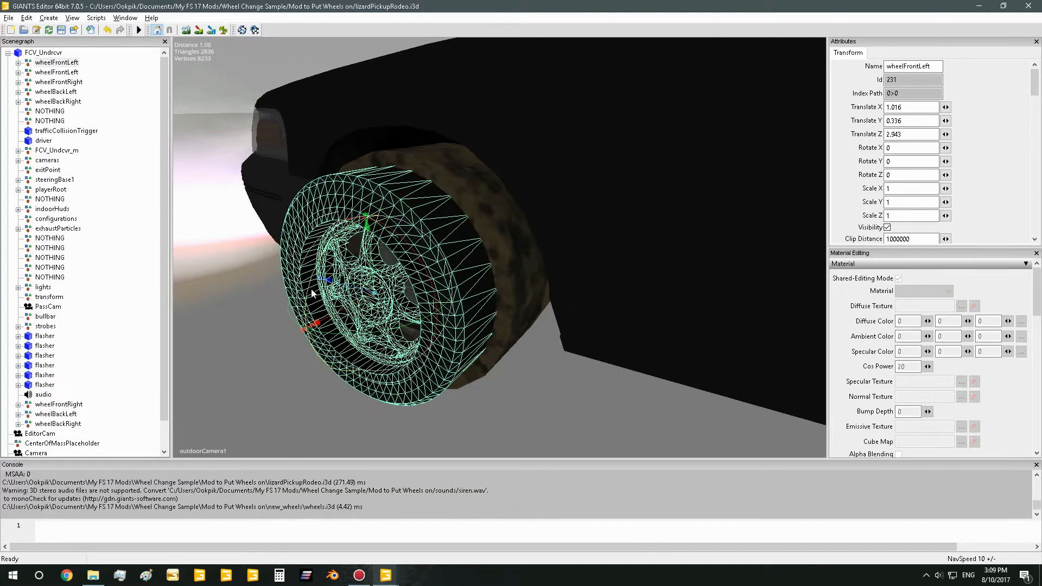
key("ctrl+z")
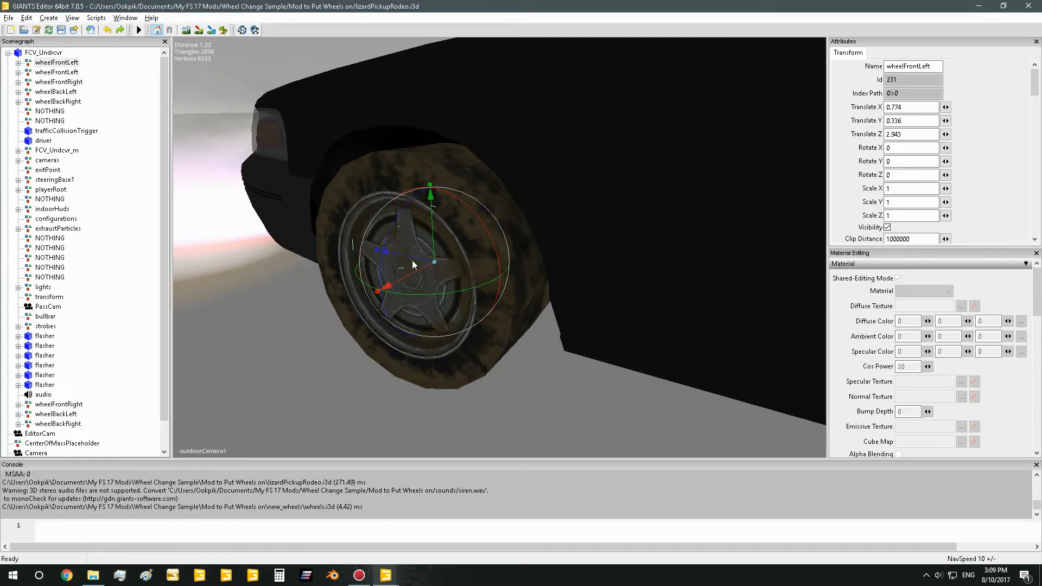
Delete the original wheelFrontLeft group just below the imported one and check the imported wheel's fit on the car
left_click(66, 72)
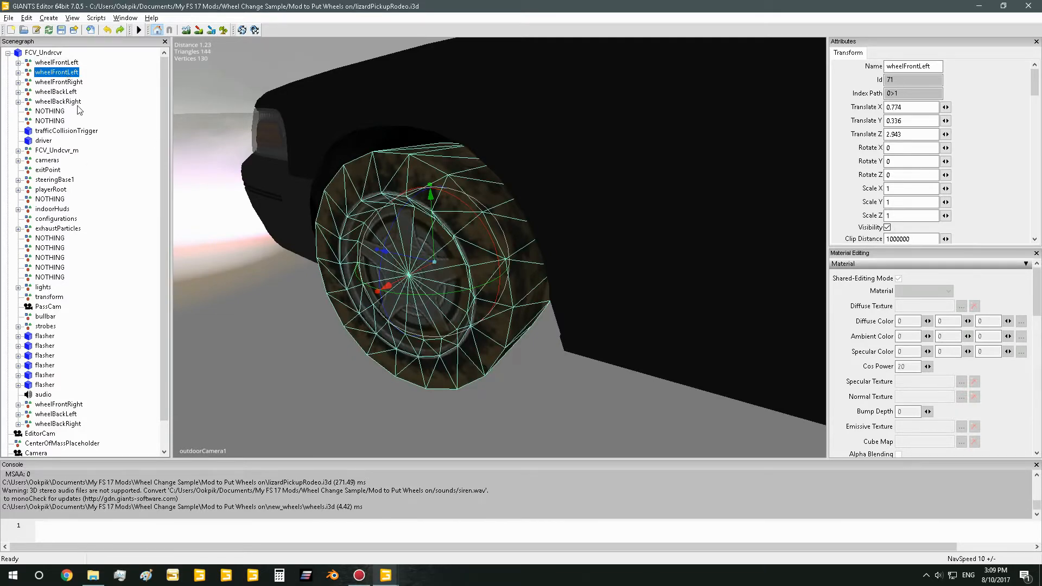
key("Delete")
scroll(414, 169, "down", 5)
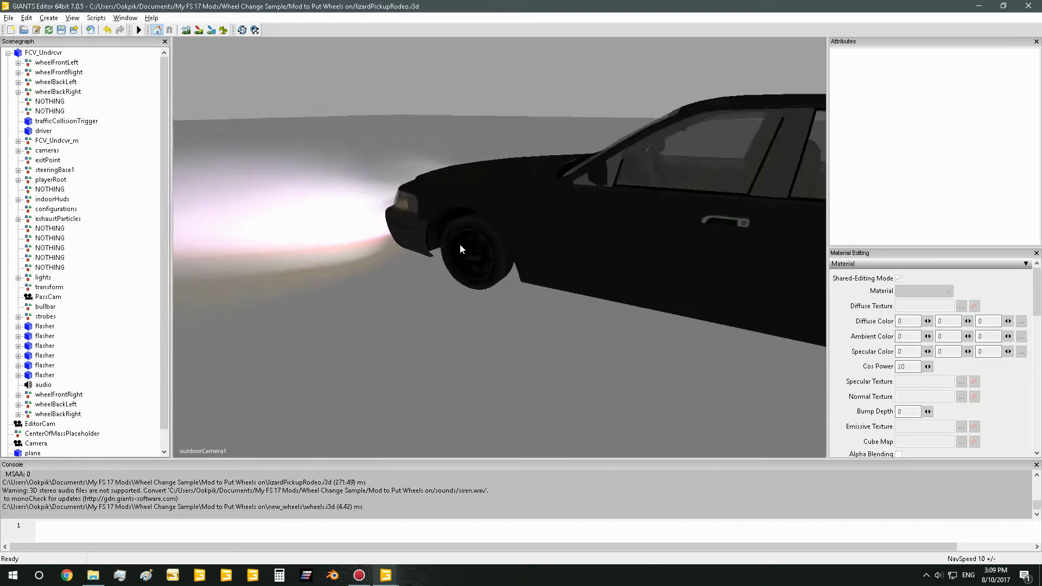
scroll(493, 259, "up", 8)
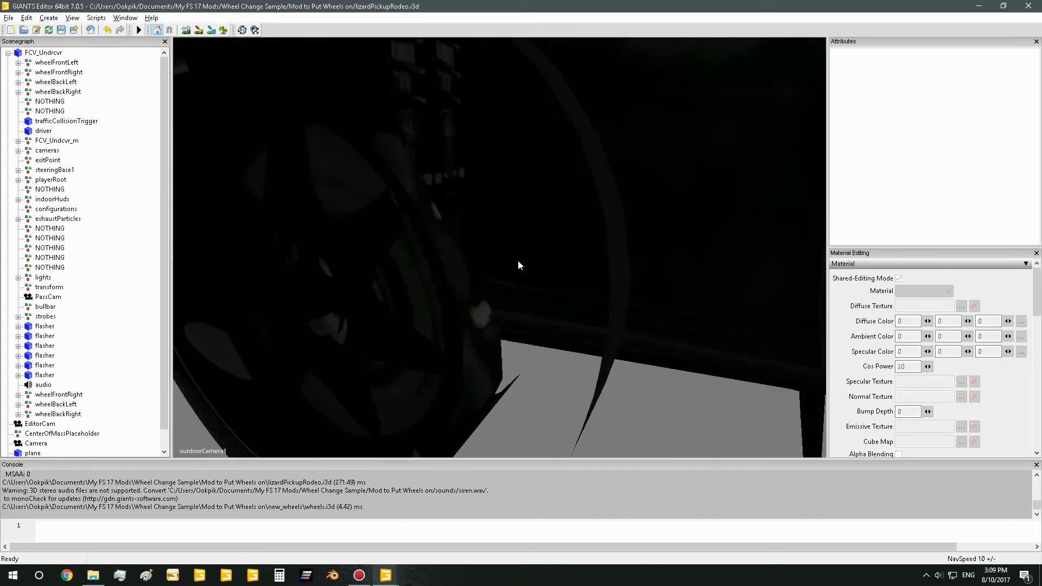
scroll(679, 247, "down", 8)
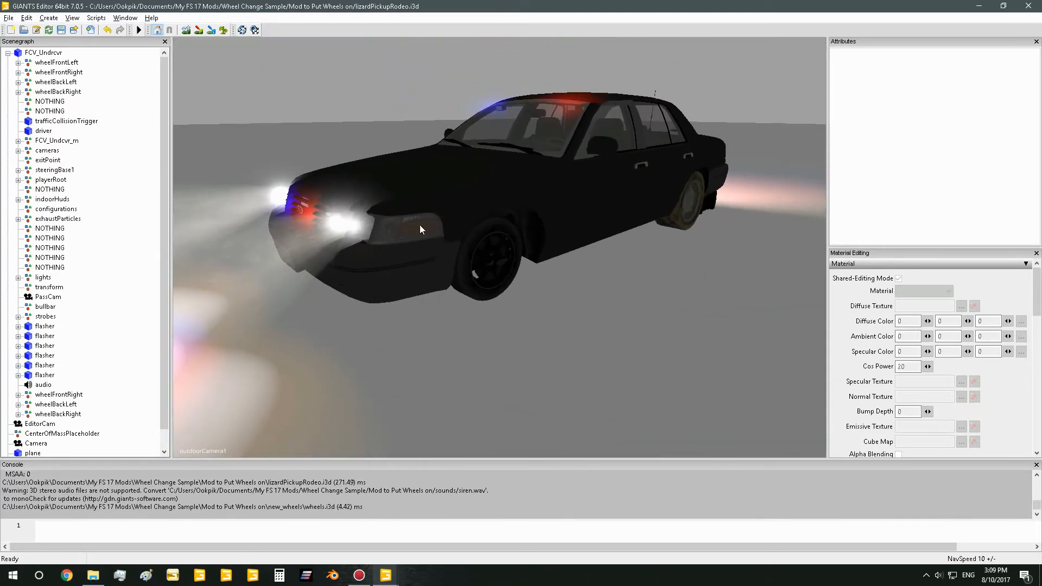
left_click(73, 63)
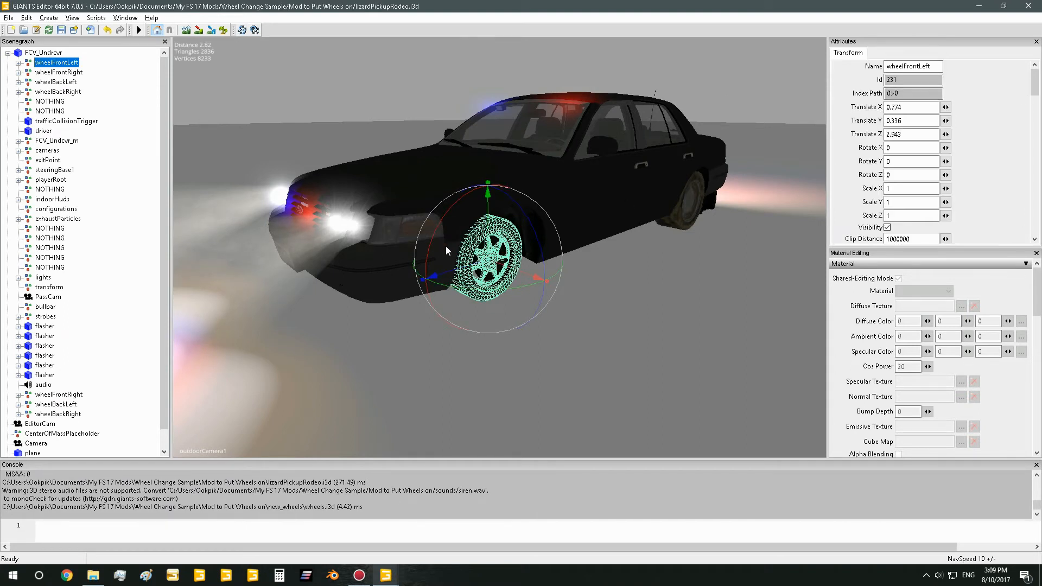
Review the remaining imported wheelFrontRight, wheelBackLeft and wheelBackRight groups and locate the original wheelFrontRight they have to replace
left_click(73, 396)
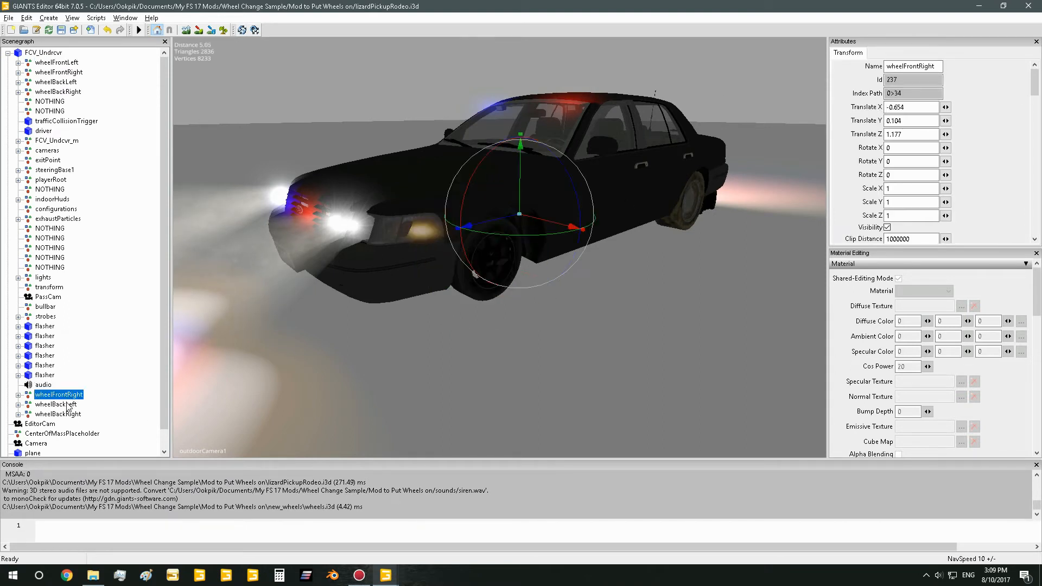
left_click(69, 404)
left_click(68, 414)
left_click(70, 394)
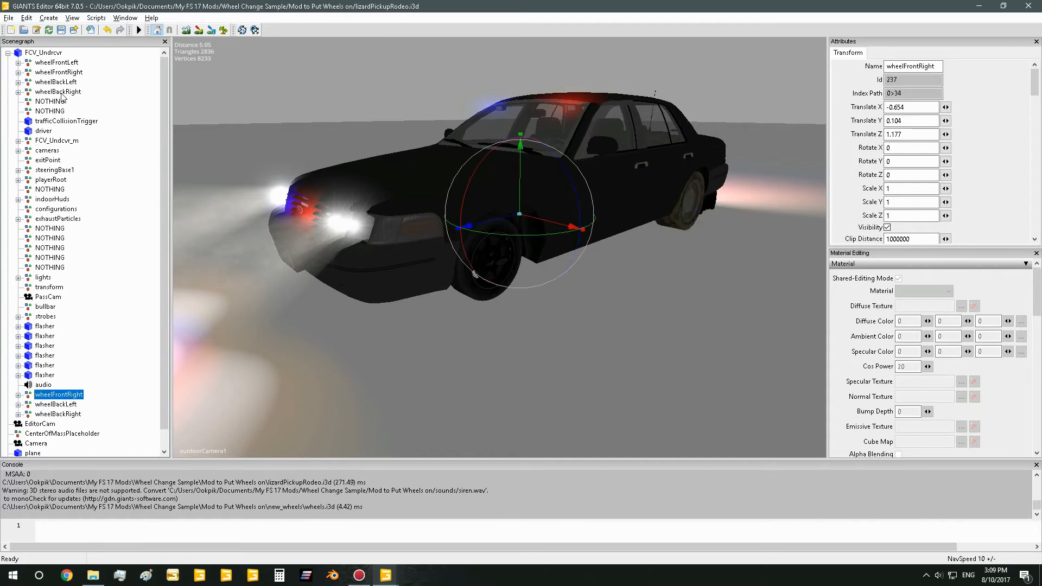
left_click(74, 73)
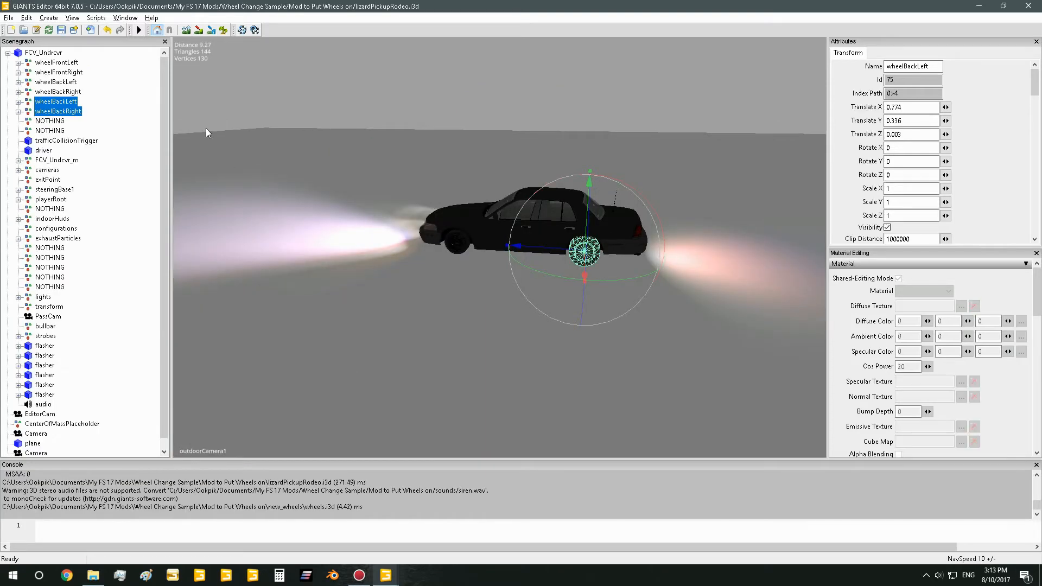
Delete the original wheelBackLeft and wheelBackRight groups just below the imported wheels in the scenegraph
left_click(220, 128)
left_click_drag(456, 251, 487, 245, "alt")
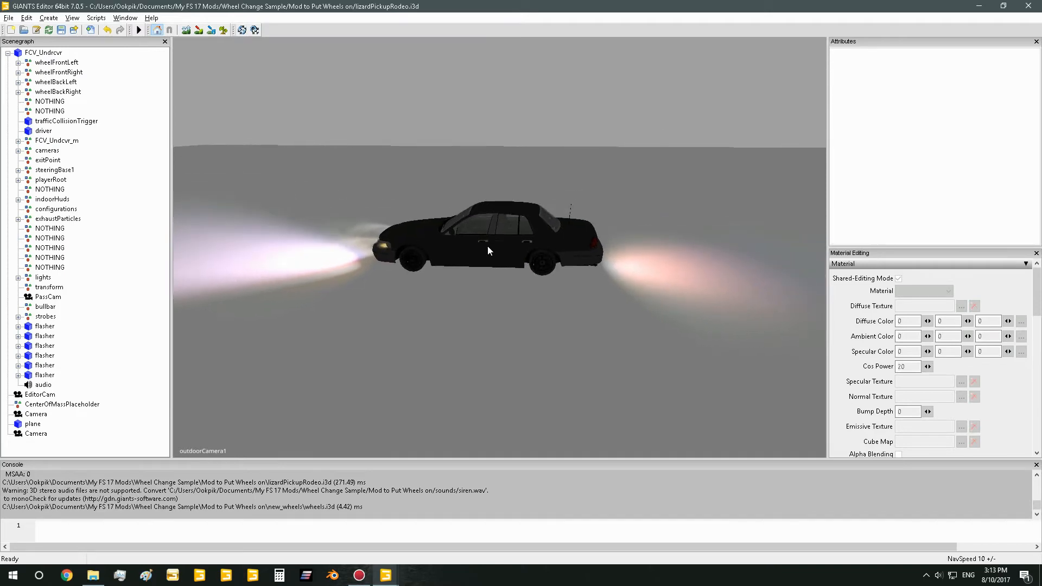
Examine how the new front and rear wheels sit in the wheel arches along the car's left side
scroll(488, 245, "up", 6)
left_click_drag(550, 223, 471, 255, "alt")
scroll(695, 214, "down", 6)
scroll(530, 236, "up", 6)
scroll(624, 219, "down", 6)
scroll(624, 219, "down", 3)
scroll(669, 217, "up", 6)
scroll(578, 239, "down", 6)
scroll(502, 289, "up", 5)
scroll(416, 324, "down", 6)
scroll(530, 300, "up", 6)
scroll(471, 256, "down", 6)
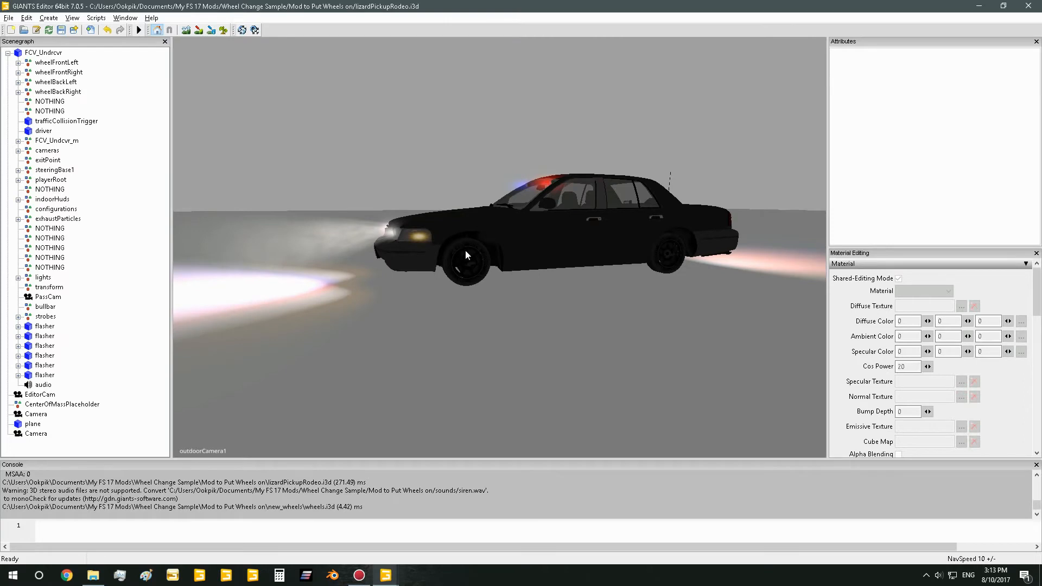
scroll(493, 242, "up", 6)
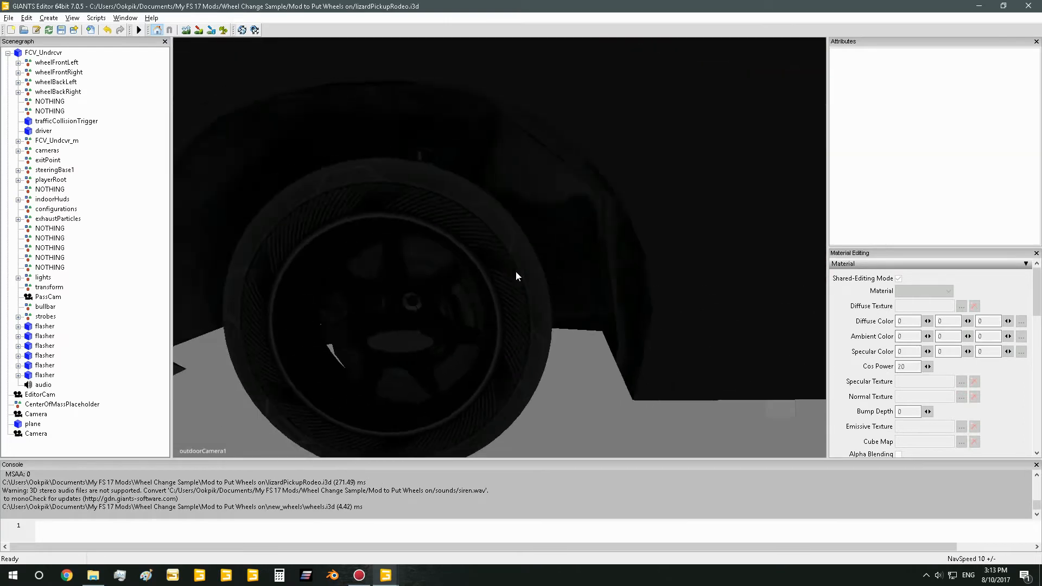
scroll(515, 274, "down", 2)
right_click_drag(484, 256, 457, 266, "alt")
left_click_drag(457, 266, 501, 265, "alt")
right_click_drag(502, 265, 549, 256, "alt")
left_click_drag(550, 256, 505, 260, "alt")
Check the translations of the four imported wheel groups one after another and examine their fit from around the car
left_click(60, 62)
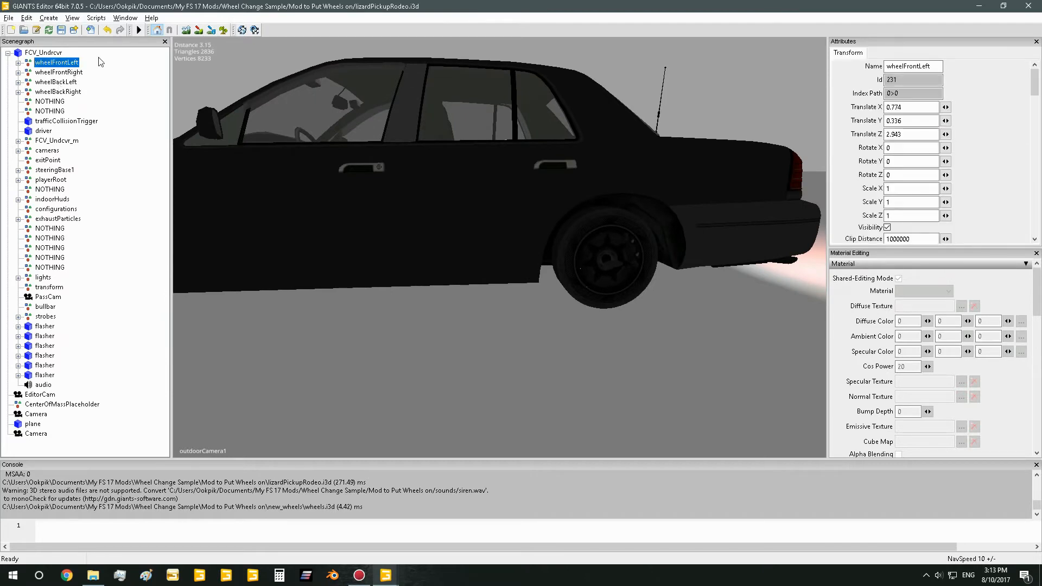
left_click(75, 74)
left_click(76, 81)
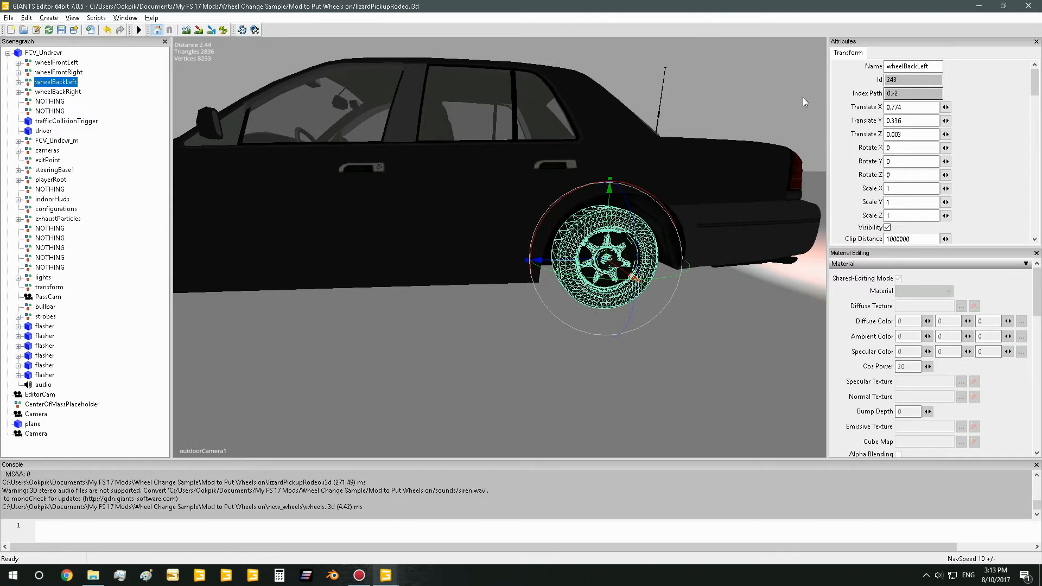
key("Down")
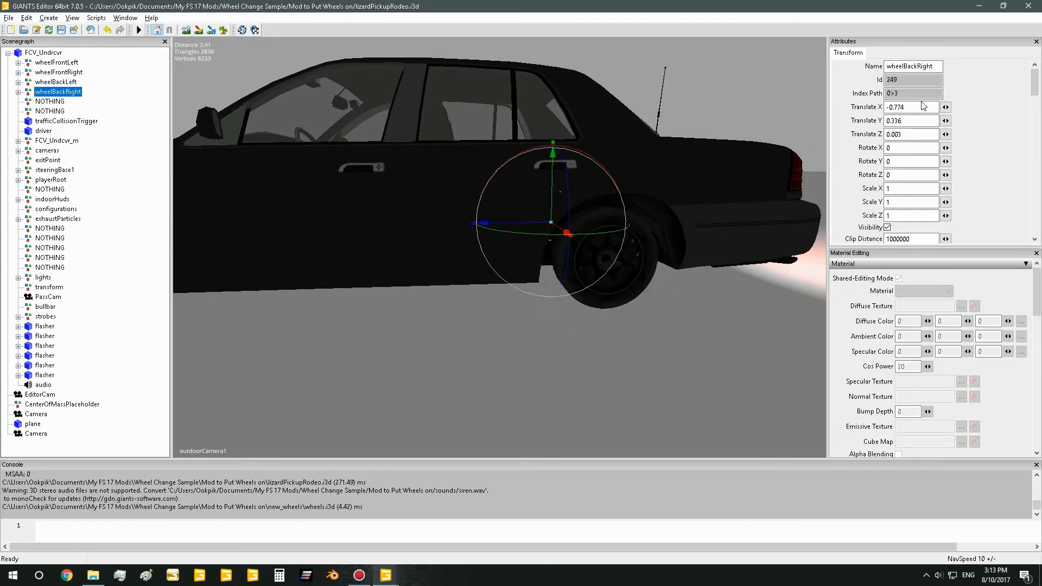
scroll(500, 189, "down", 4)
scroll(536, 173, "up", 5)
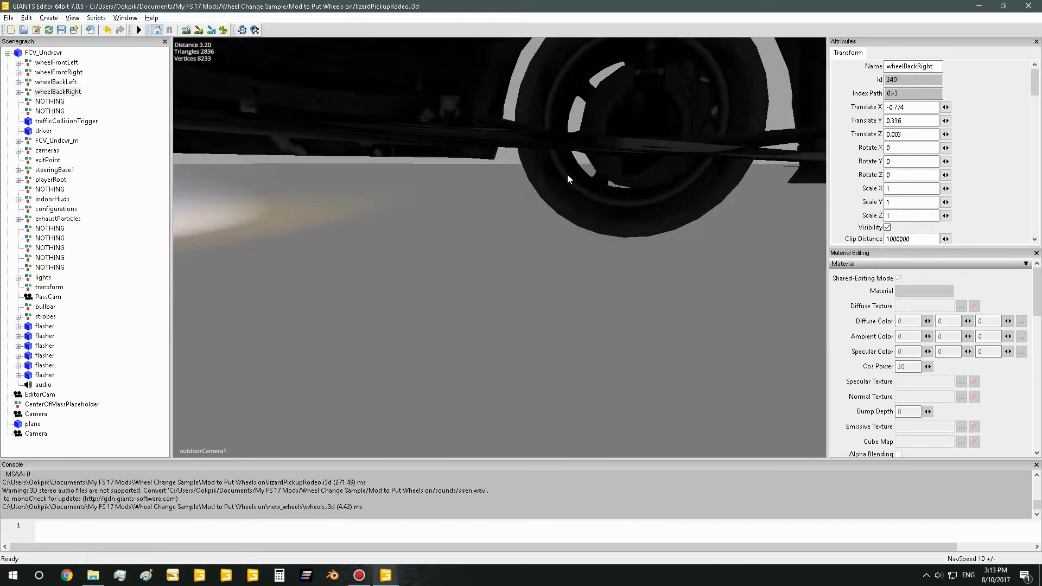
left_click_drag(567, 173, 672, 196, "alt")
scroll(672, 196, "down", 6)
left_click_drag(555, 220, 539, 188, "alt")
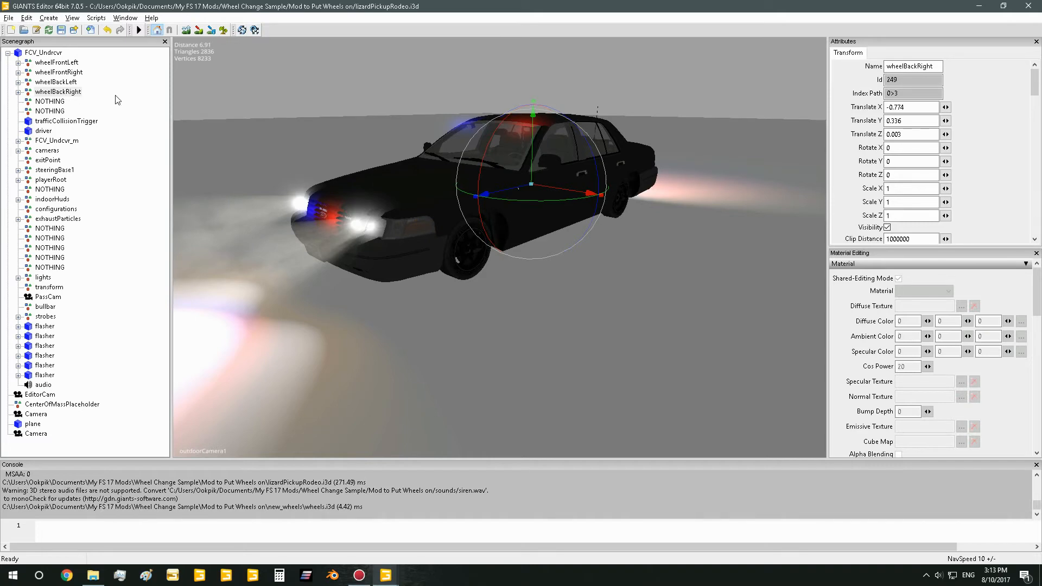
left_click_drag(338, 228, 405, 218, "alt")
scroll(403, 219, "up", 3)
scroll(407, 223, "down", 5)
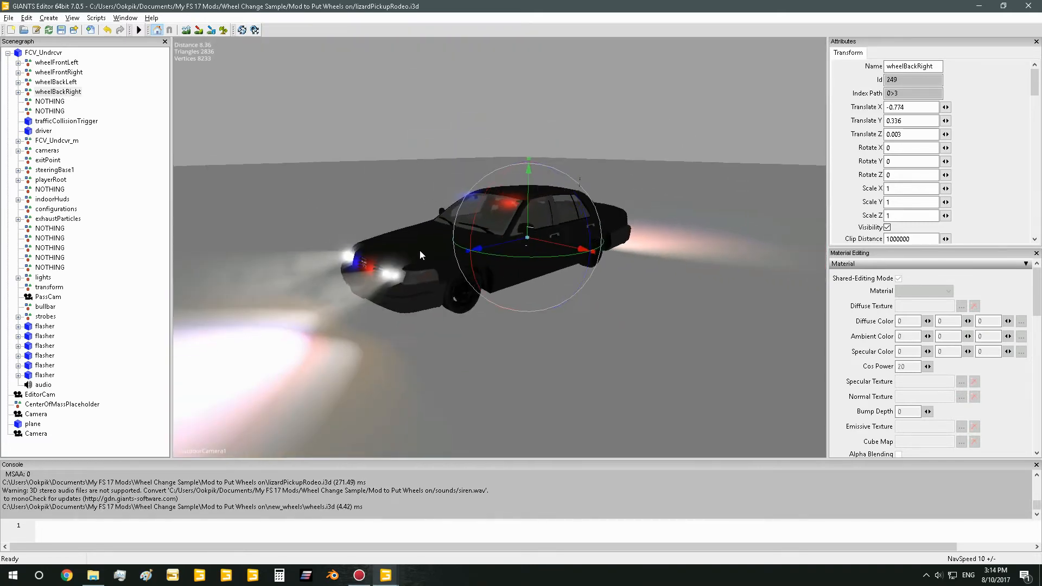
Save the scene and examine the front left wheel's size against the wheel arch
left_click(12, 20)
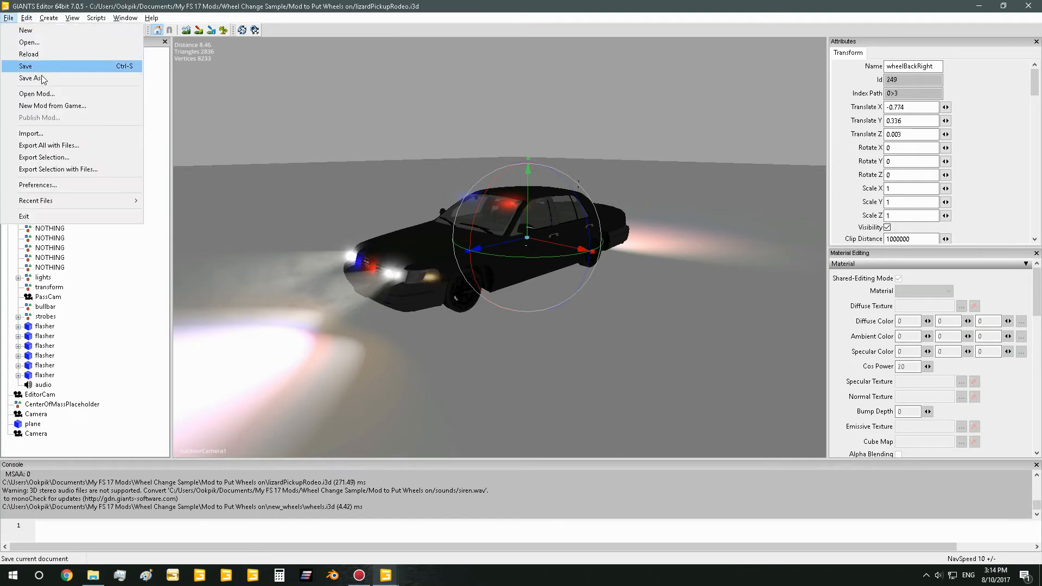
left_click(47, 67)
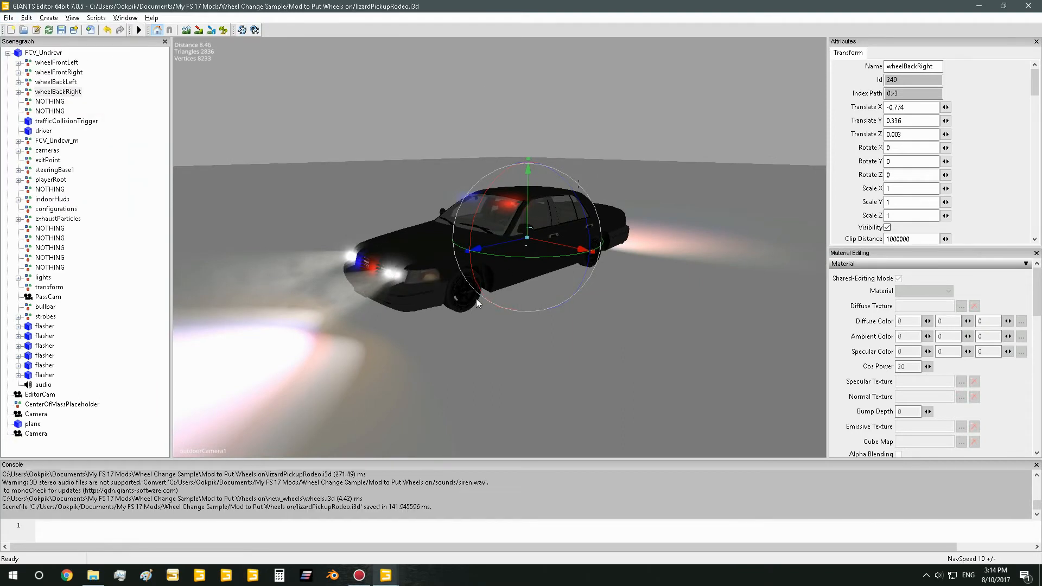
scroll(483, 302, "up", 3)
scroll(475, 307, "down", 3)
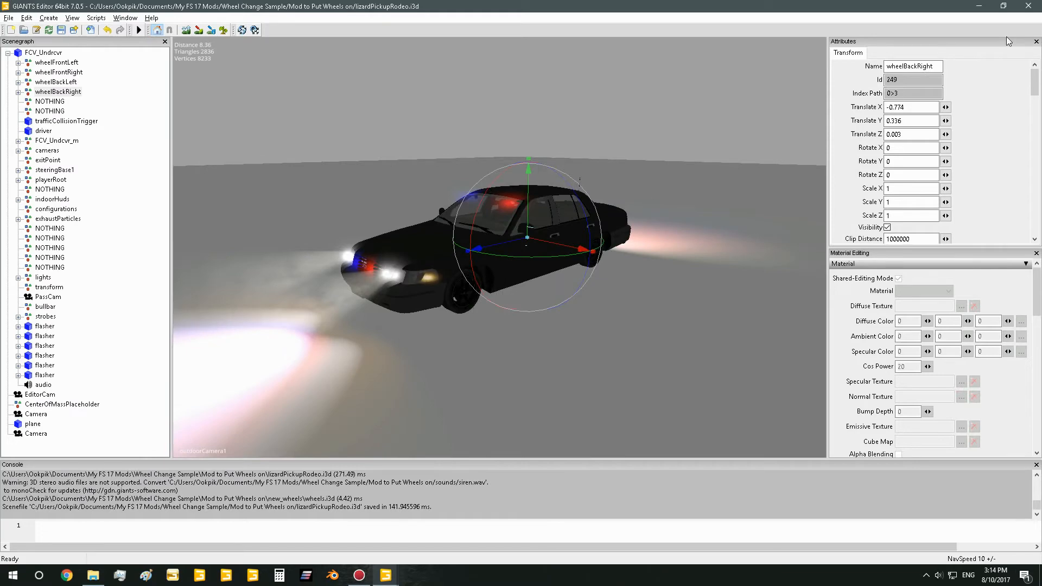
scroll(579, 285, "up", 5)
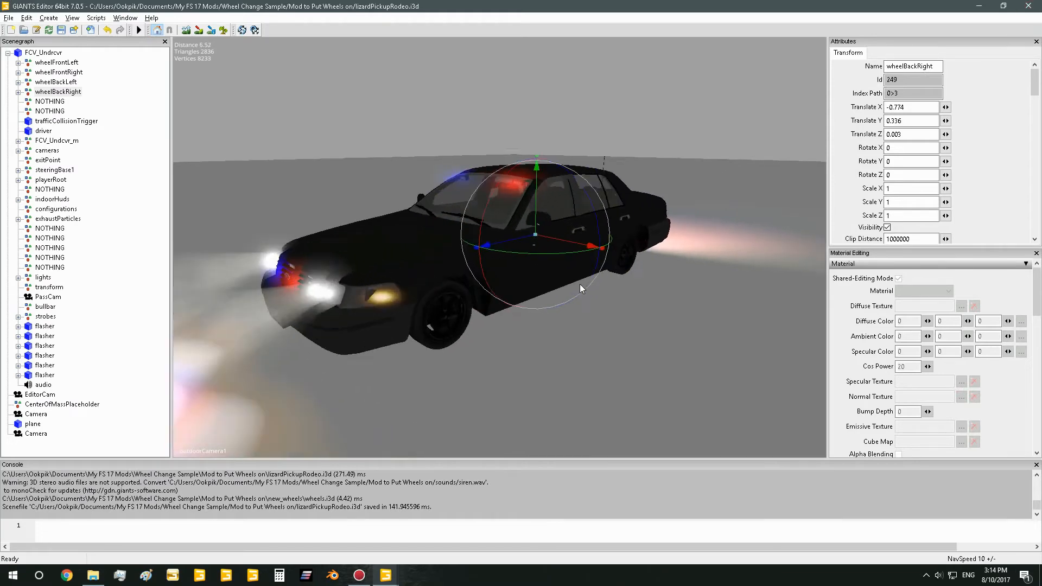
scroll(529, 285, "down", 2)
left_click_drag(529, 285, 500, 307, "alt")
scroll(516, 317, "up", 3)
scroll(512, 340, "up", 3)
scroll(501, 307, "down", 5)
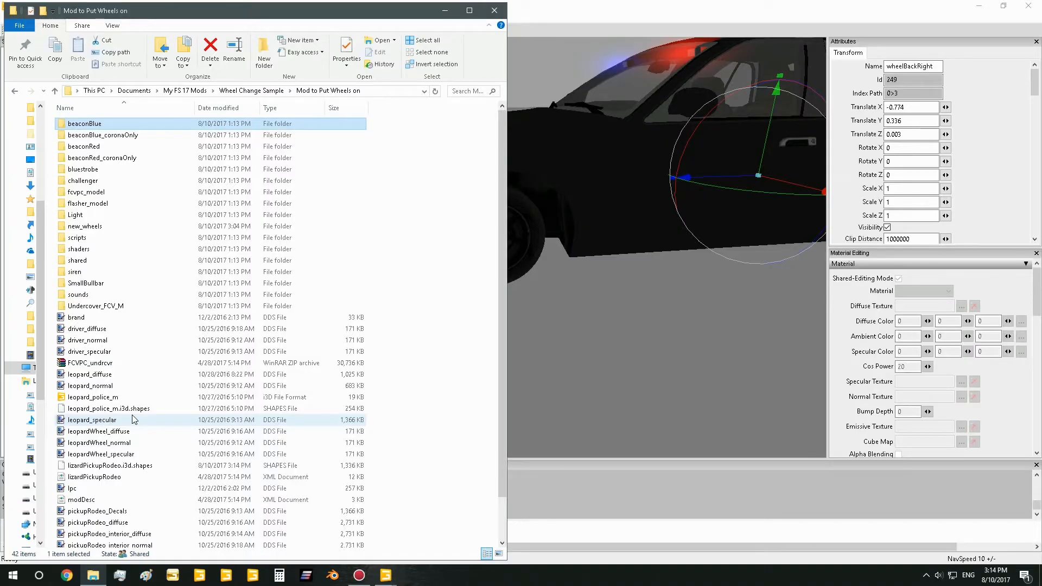
Switch to the mod folder in File Explorer and open the lizardPickupRodeo XML document in Notepad++
left_click(101, 479)
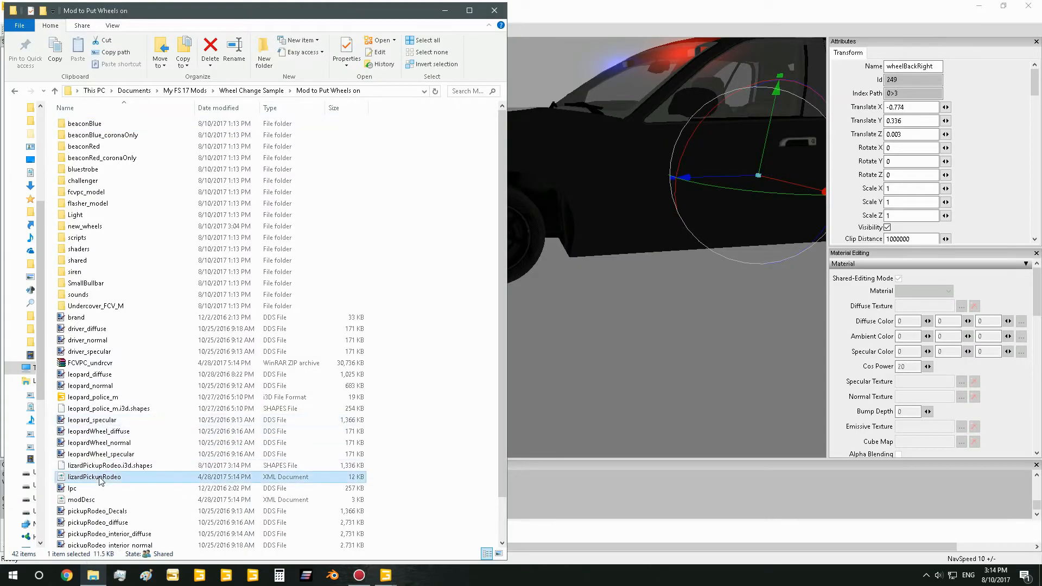
right_click(101, 480)
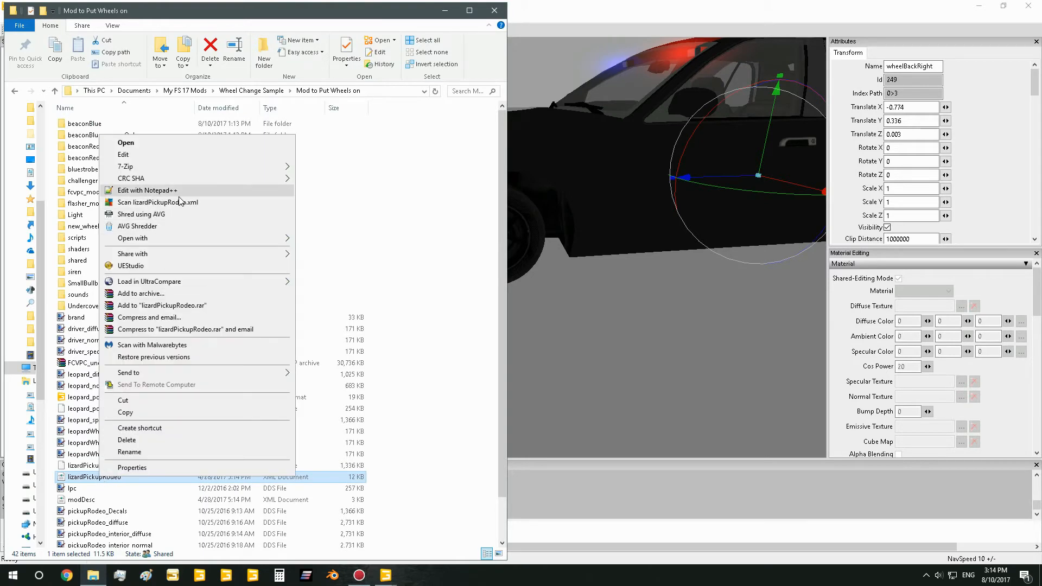
left_click(166, 190)
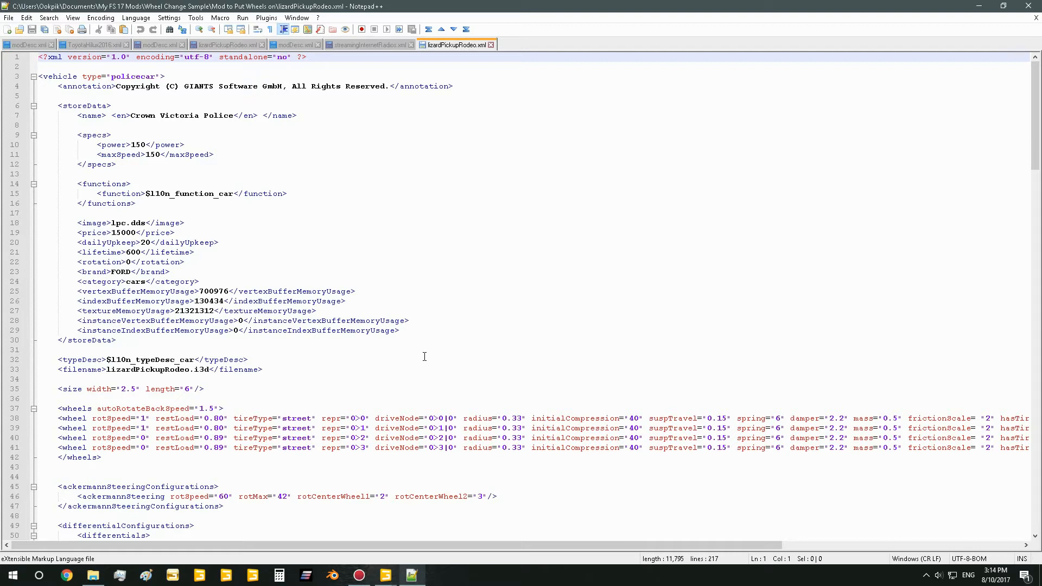
Set the radius to 0.26 in all four wheel entries, save lizardPickupRodeo.xml and close Notepad++
left_click(337, 428)
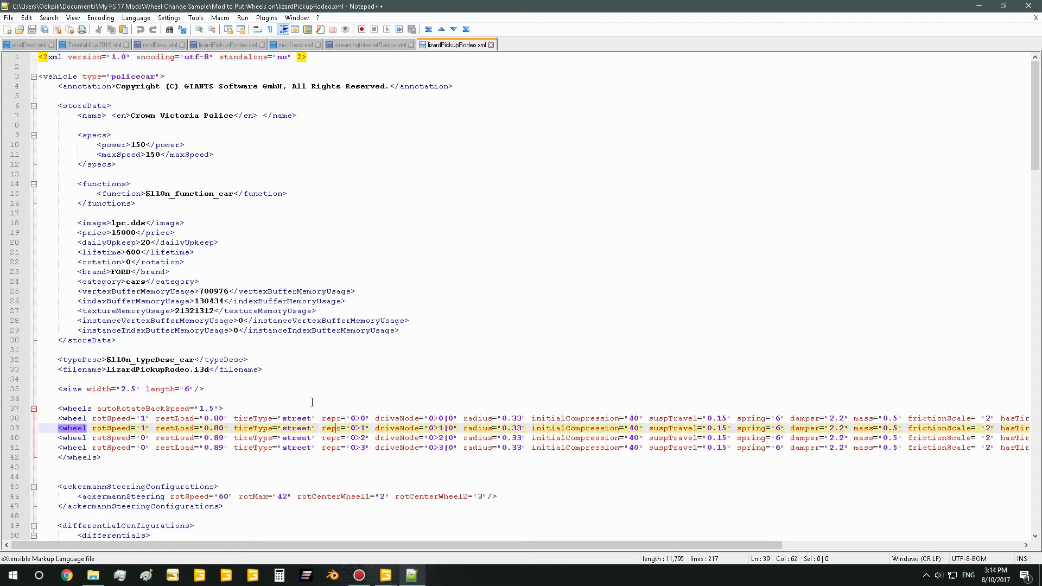
left_click(519, 419)
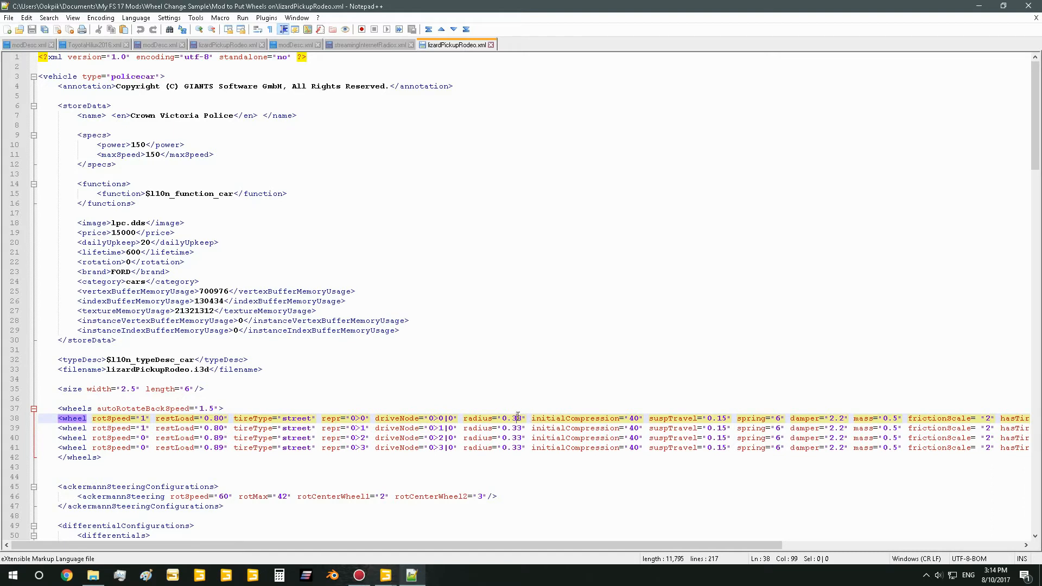
left_click_drag(517, 418, 513, 418)
type("2")
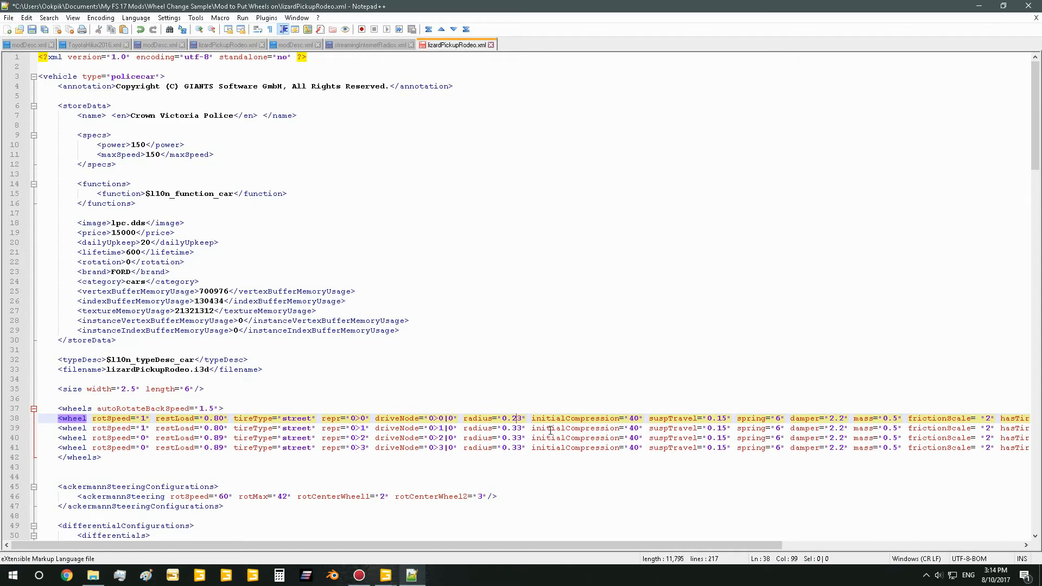
mouse_move(516, 428)
left_mouse_down()
mouse_move(511, 447)
mouse_move(523, 448)
mouse_move(523, 418)
left_mouse_up()
type("2")
type("2")
type("2")
type("6")
type("6")
type("6")
left_click(519, 418)
type("6")
left_click(187, 389)
key("ctrl+s")
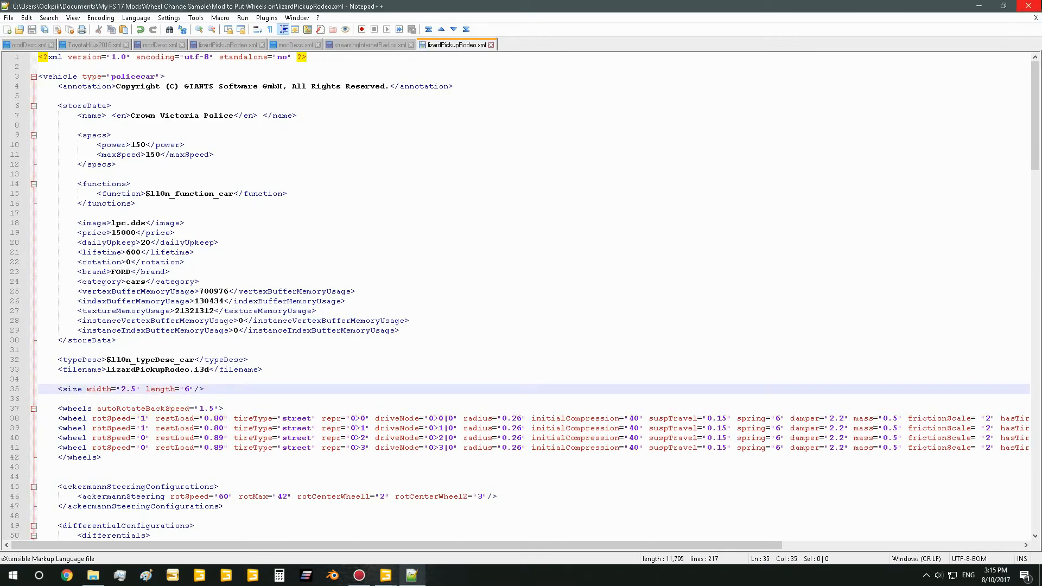
left_click(1029, 6)
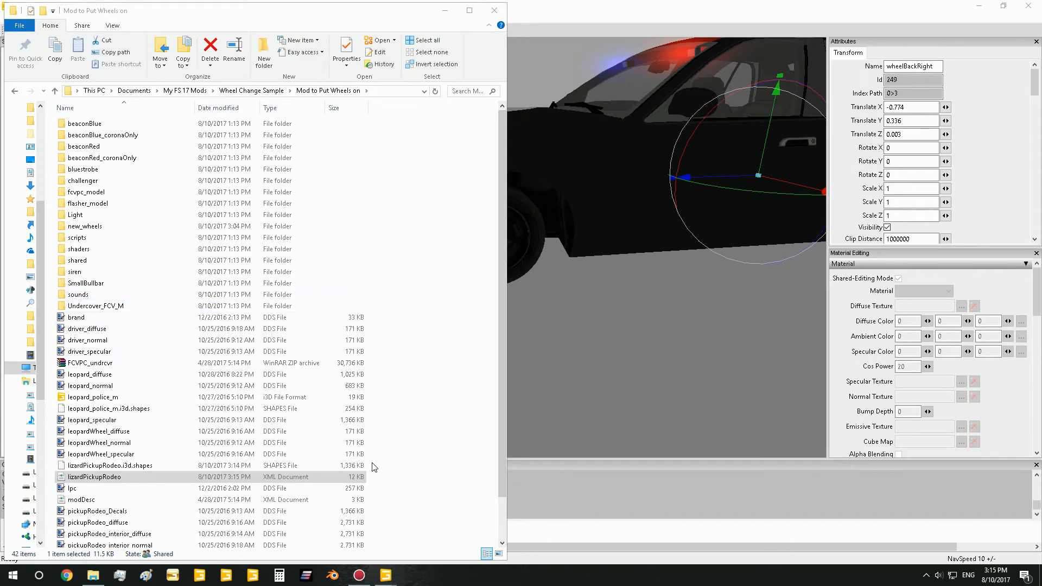
Switch back to GIANTS Editor, save the Crown Victoria scene again and exit the editor
scroll(441, 374, "down", 2)
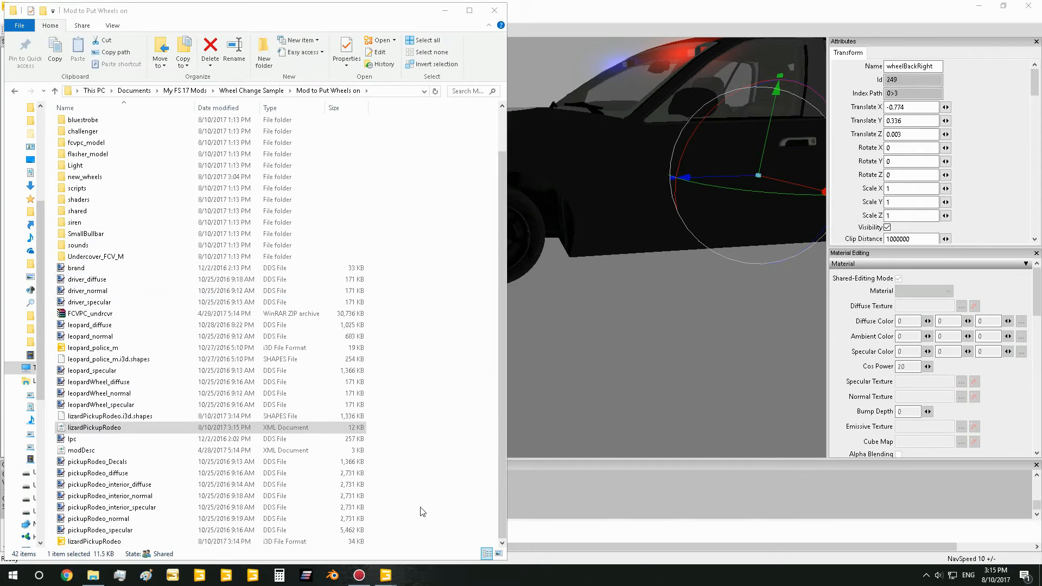
left_click(668, 19)
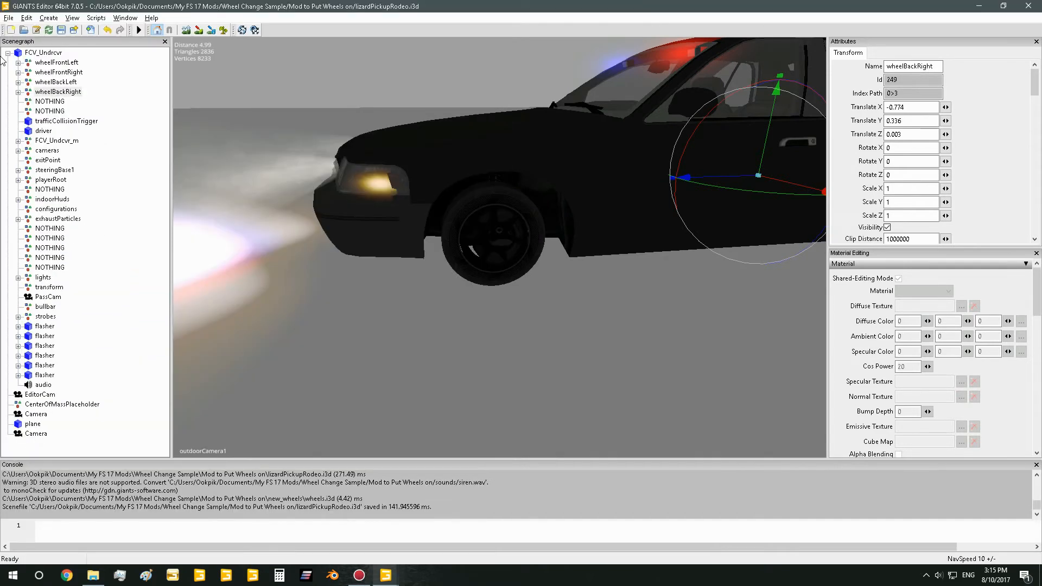
left_click(9, 18)
left_click(38, 65)
left_click(8, 17)
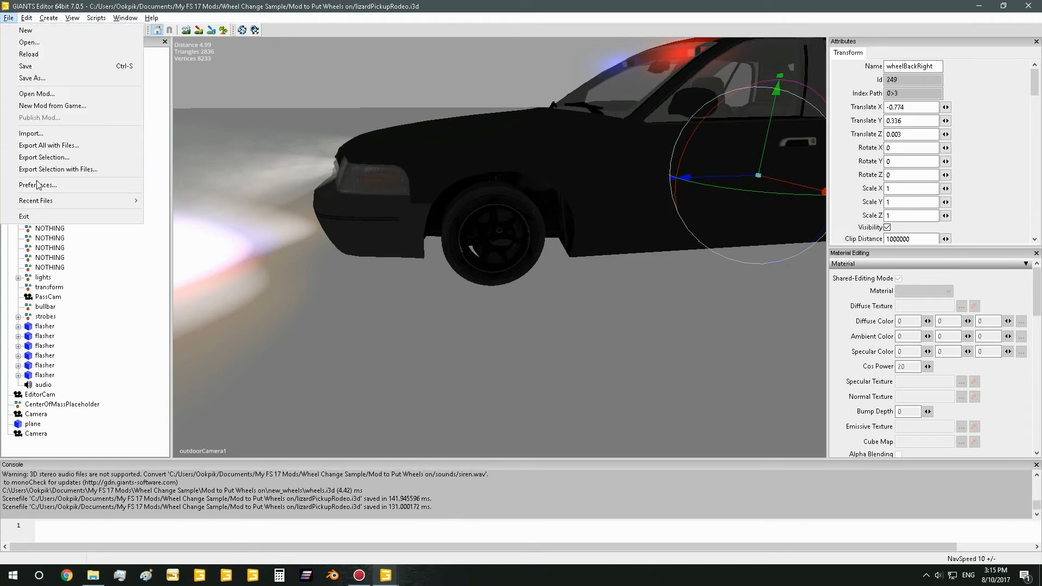
left_click(24, 216)
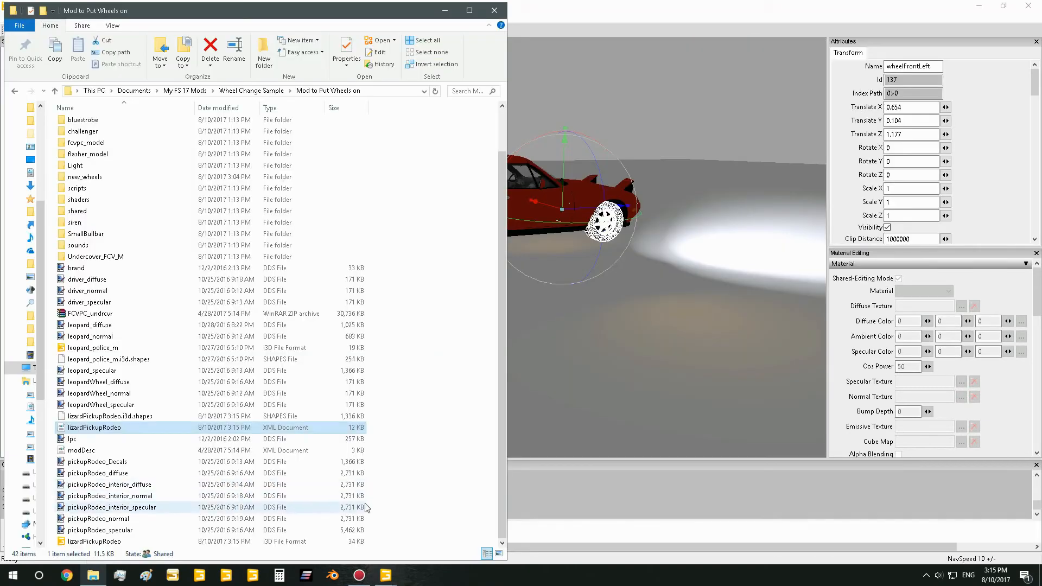
Add the mod's files and all of its folders, including new_wheels, to the FCVPC_undrcvr ZIP archive in the mod folder
left_click_drag(376, 541, 108, 324)
left_click_drag(107, 324, 108, 298)
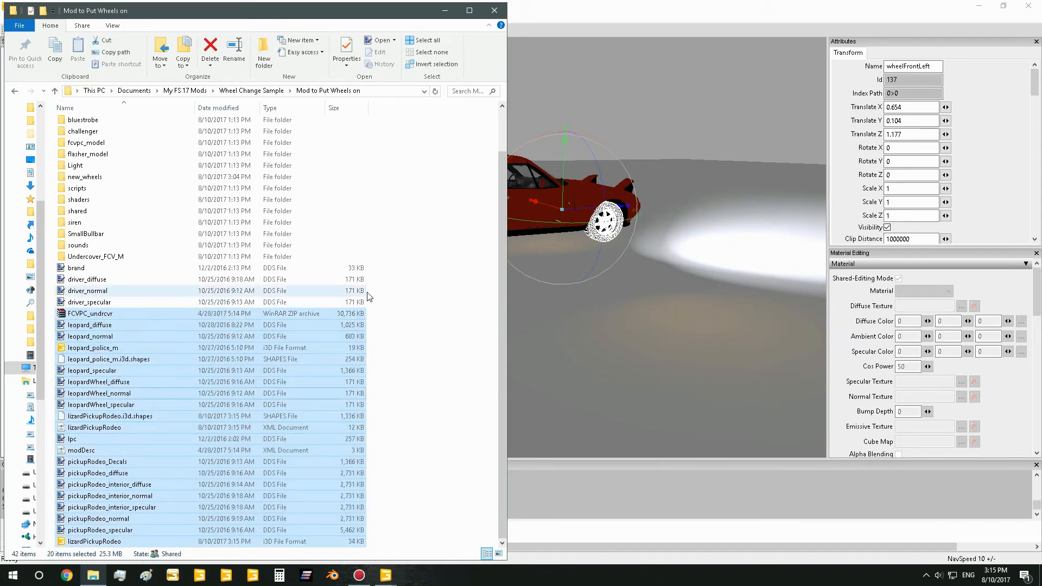
left_click(379, 308)
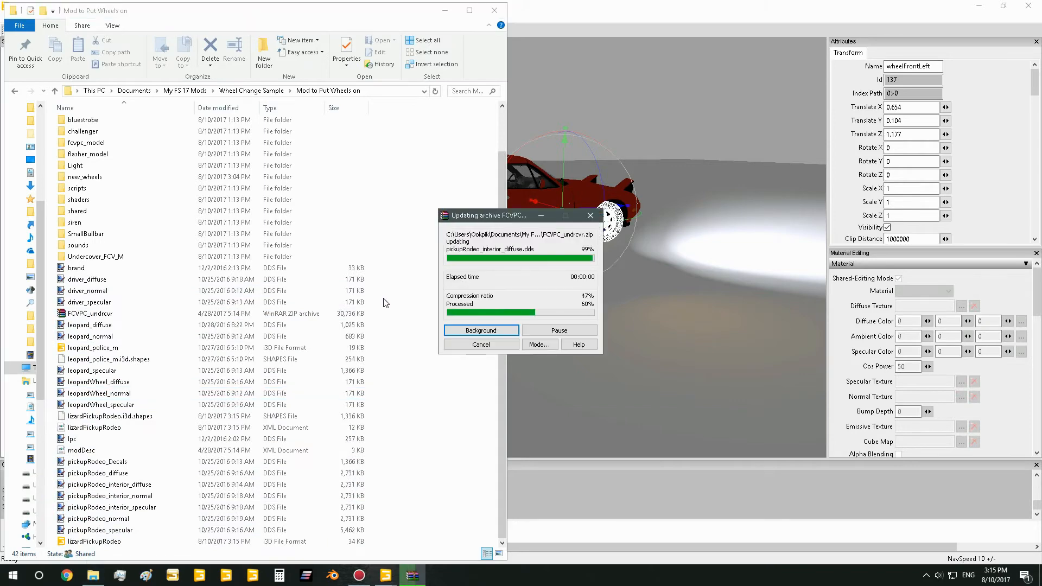
left_click_drag(378, 305, 181, 110)
left_click_drag(221, 194, 163, 362)
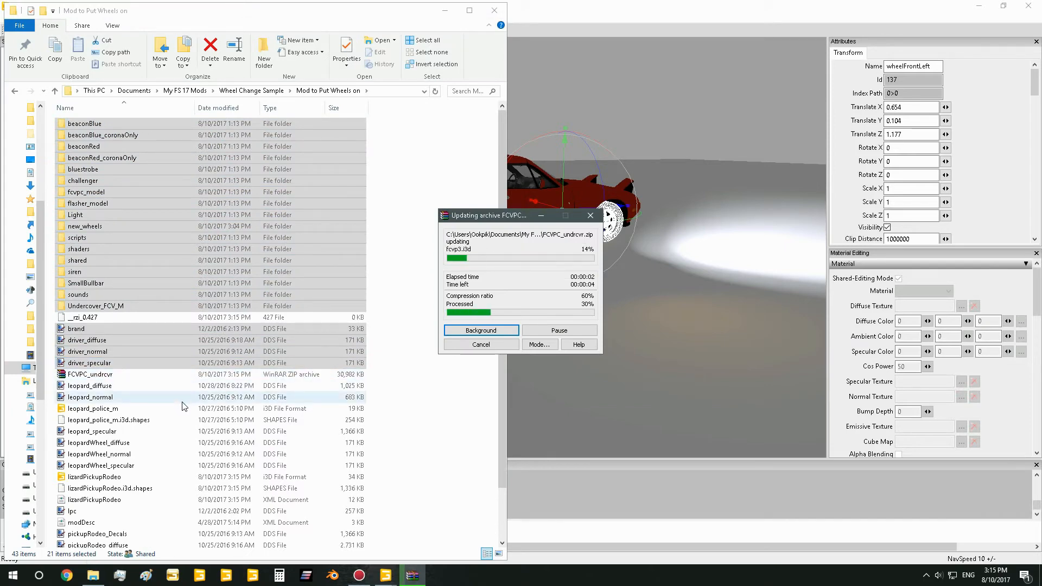
Rename the FCVPC_undrcvr archive as FCVPC_undrcvr_2
right_click(105, 361)
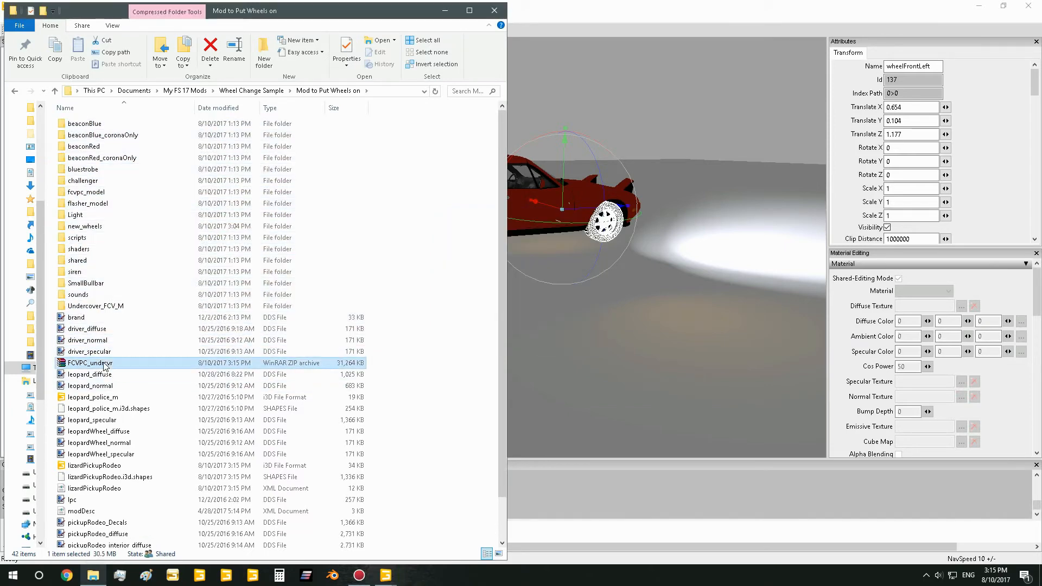
left_click(134, 338)
key("End")
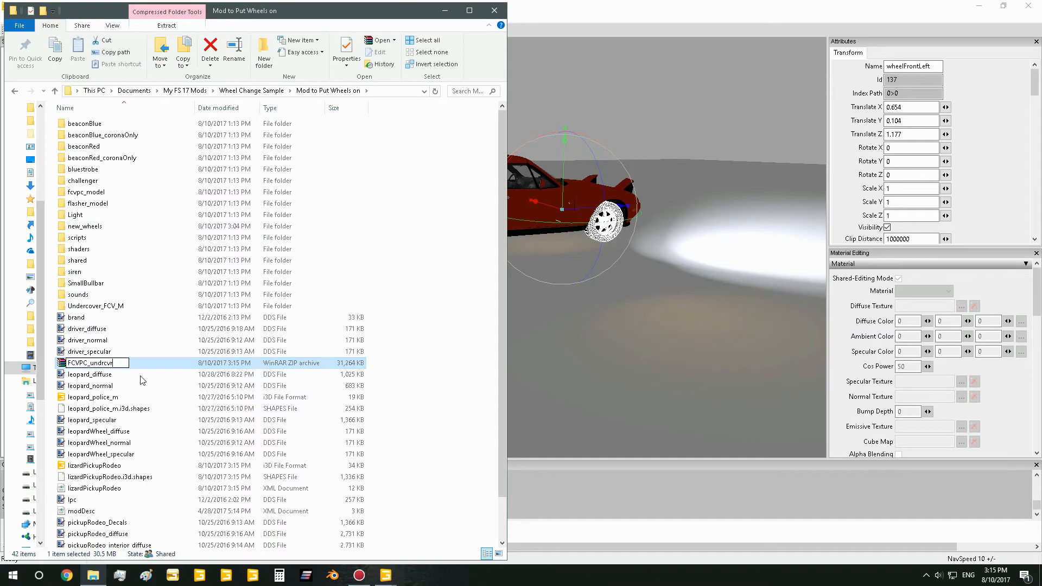
type("_")
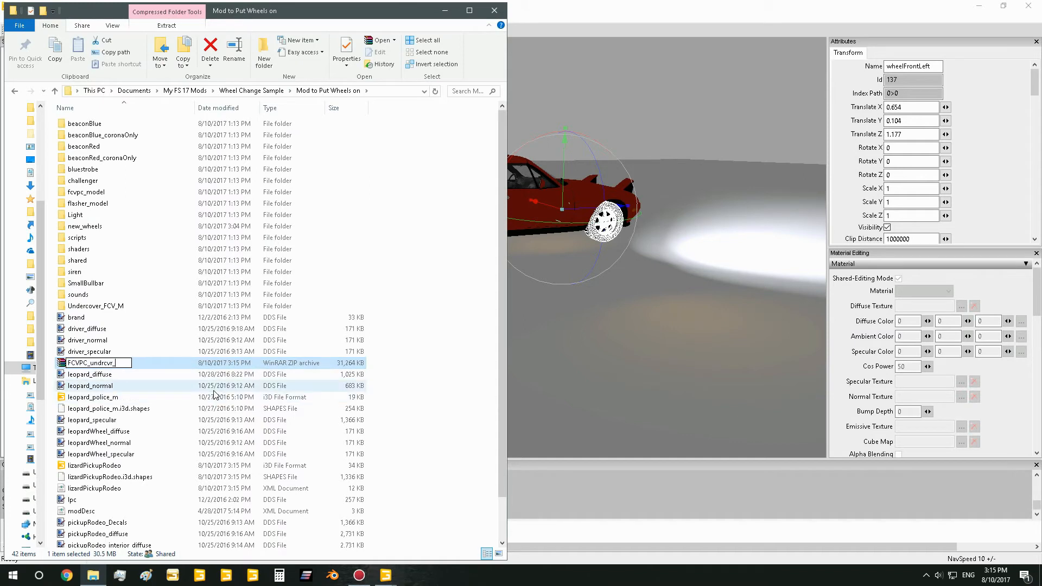
type("2")
key("Return")
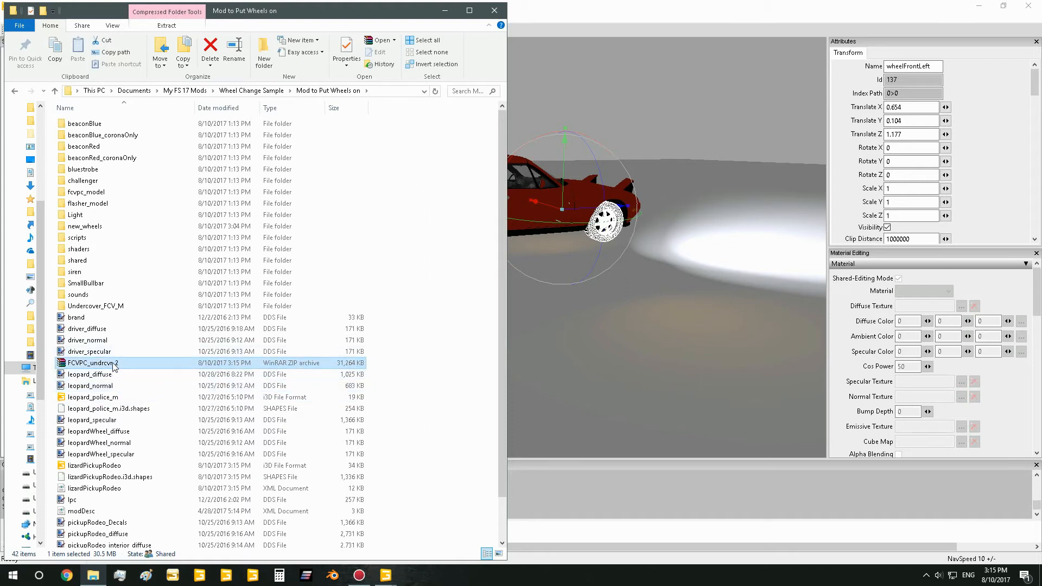
Copy the FCVPC_undrcvr_2 archive to the clipboard, keeping its name and leaving it selected
key("ctrl+c")
key("F2")
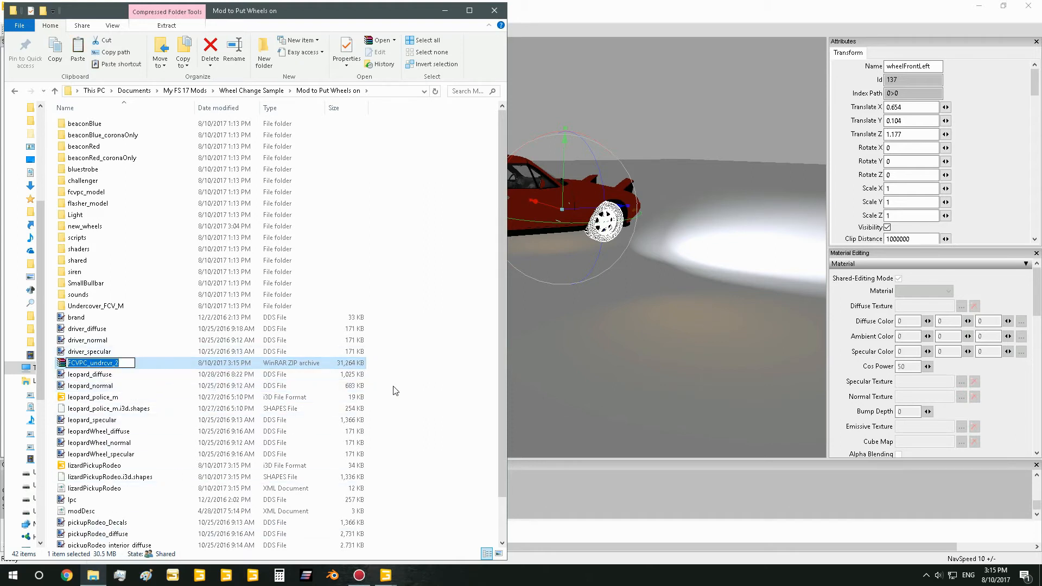
left_click(270, 373)
left_click(238, 355)
left_click(244, 361)
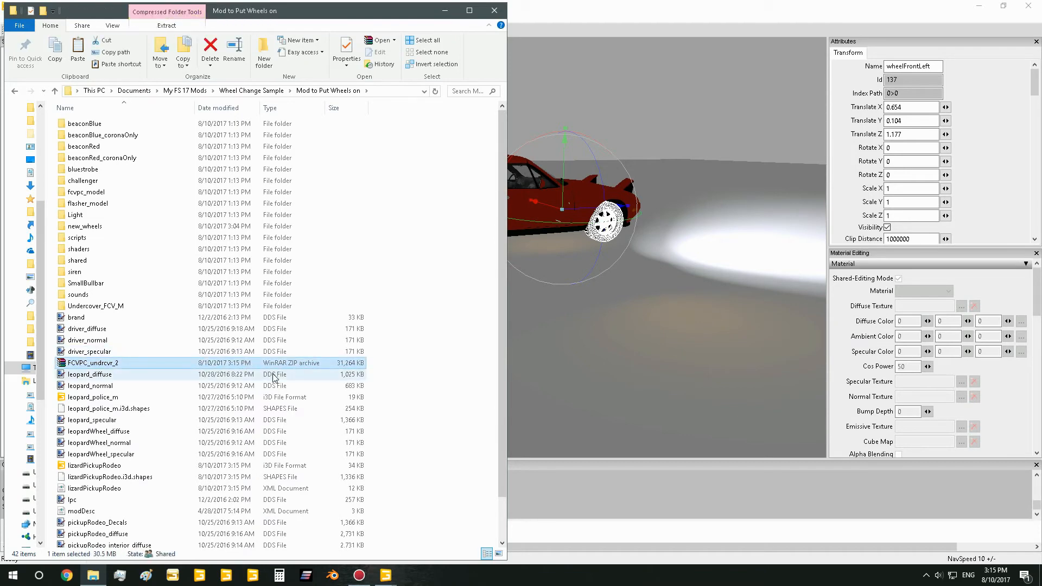